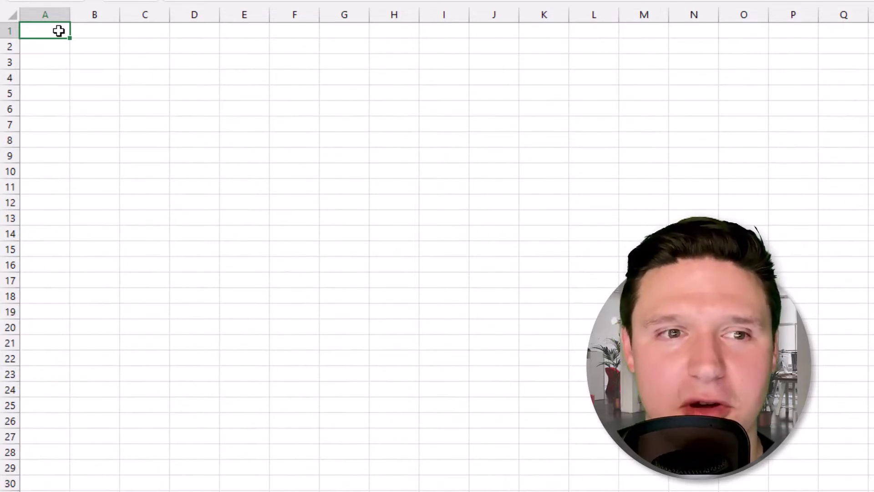
Enter Jan in C3 and AutoFill the month headers through Dec in N3
click(141, 58)
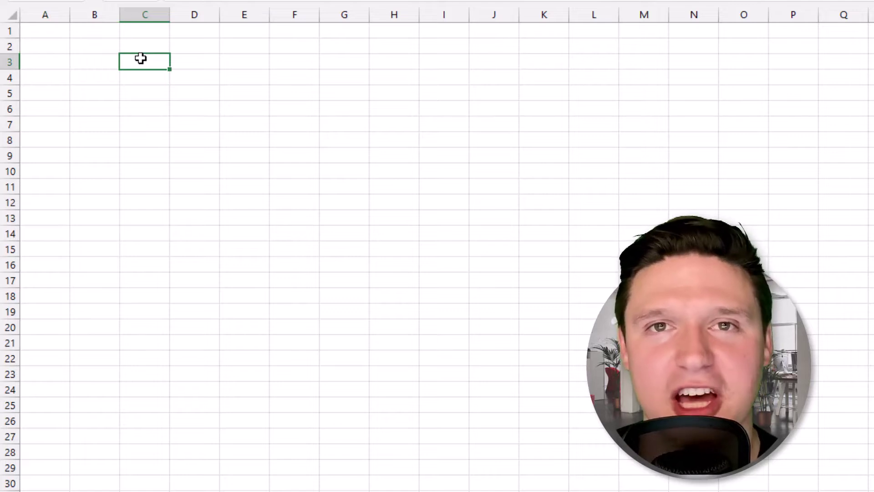
text(Jan)
key(Tab)
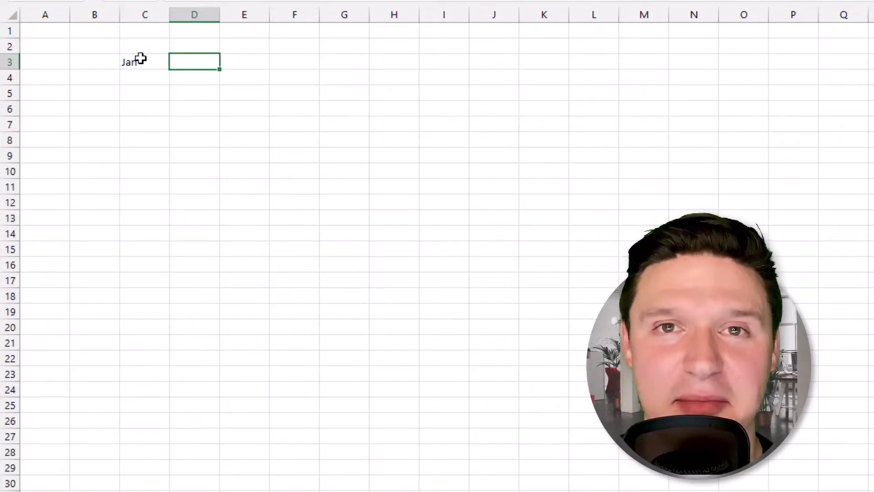
click(141, 61)
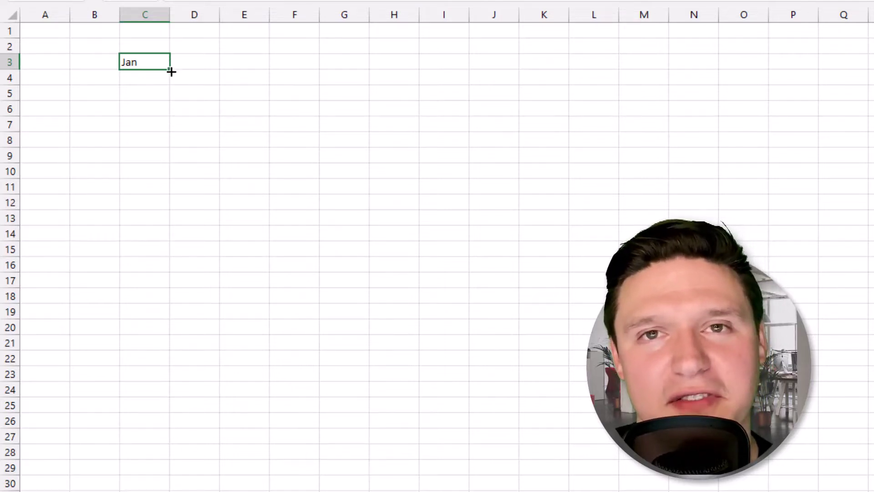
drag(171, 72, 464, 55)
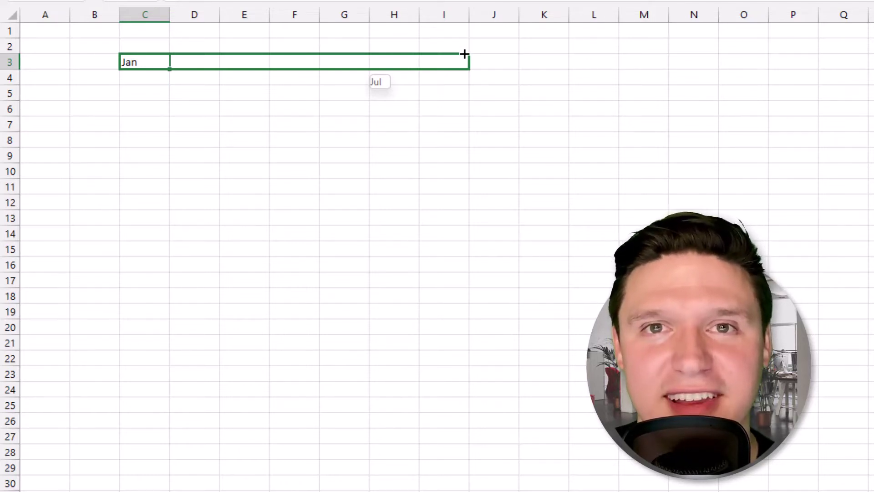
drag(464, 55, 703, 65)
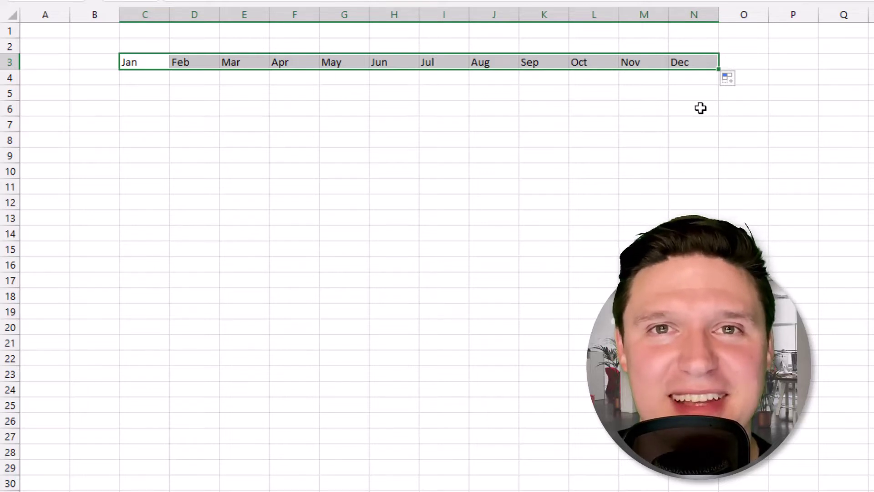
Enter the labels Total Earnings in B7, Total expenses in B14, Total amount saved in B15
click(103, 125)
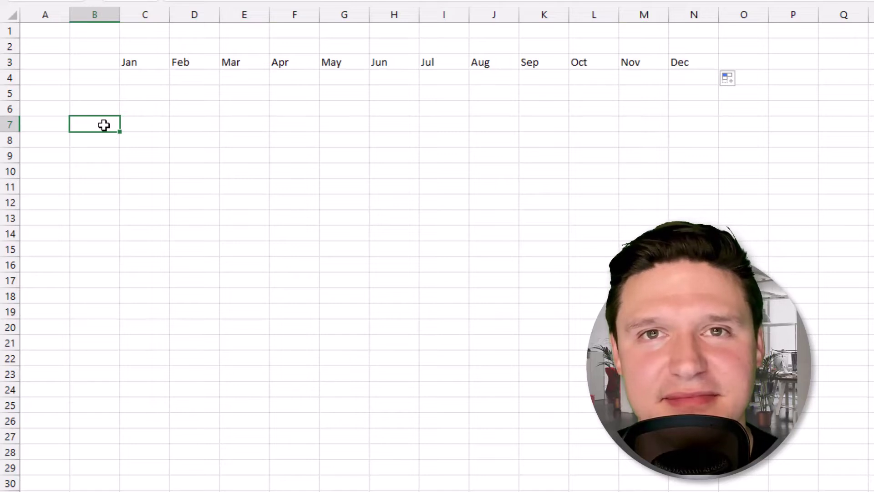
text(Total Earning)
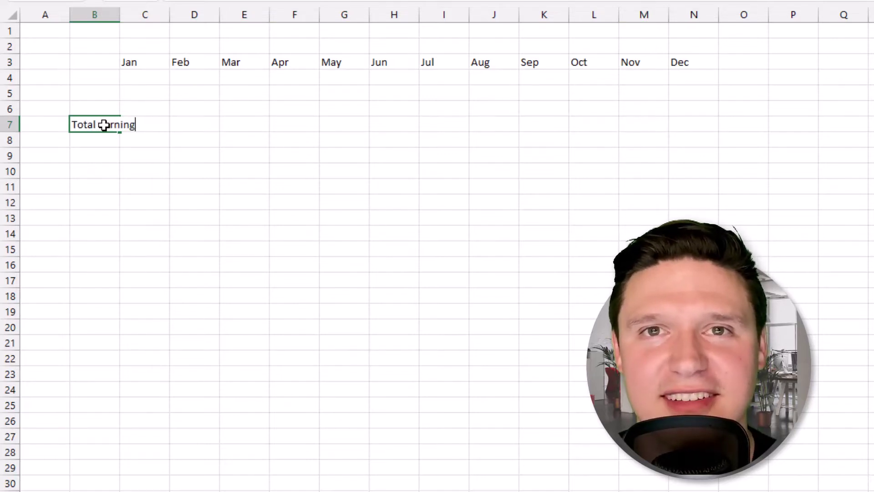
text(s)
key(Return)
key(Down)
key(Down)
key(Down)
key(Down)
key(Down)
key(Down)
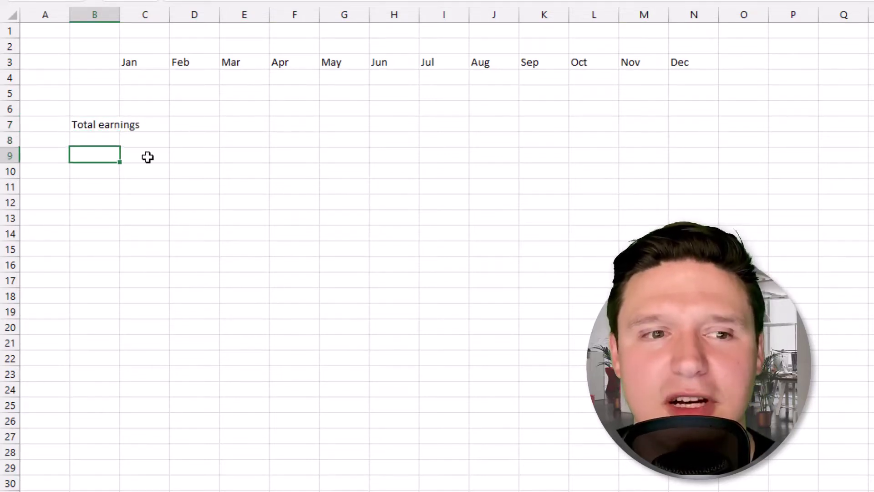
text(Total expenses)
key(Return)
text(Total)
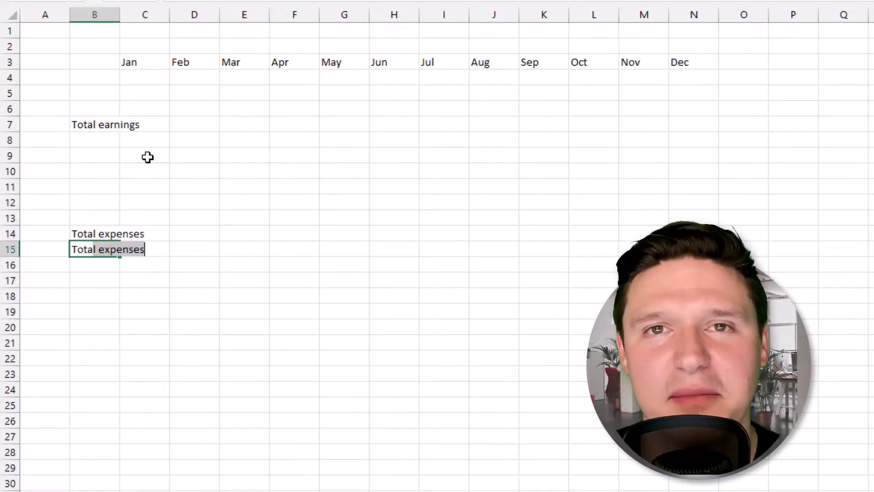
text( amount saved)
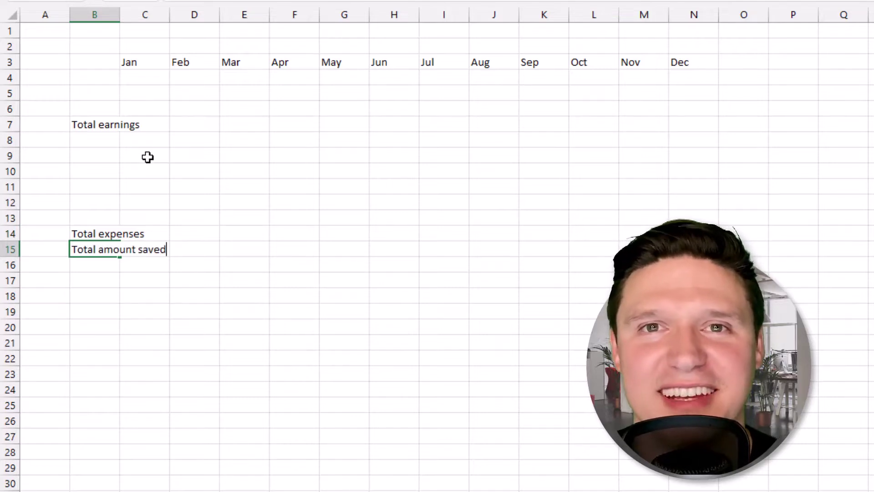
key(Return)
Label B4 Salary and enter =60000*.7/12 in C4, giving 3500
click(102, 78)
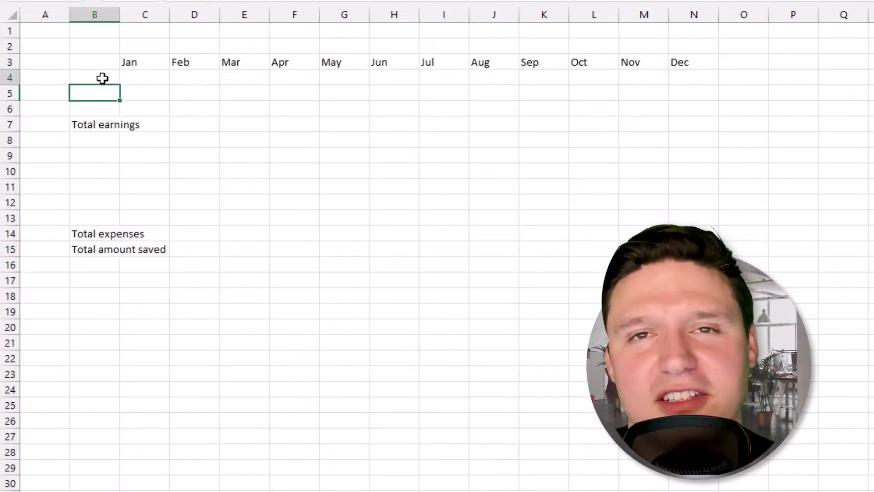
text(Salary)
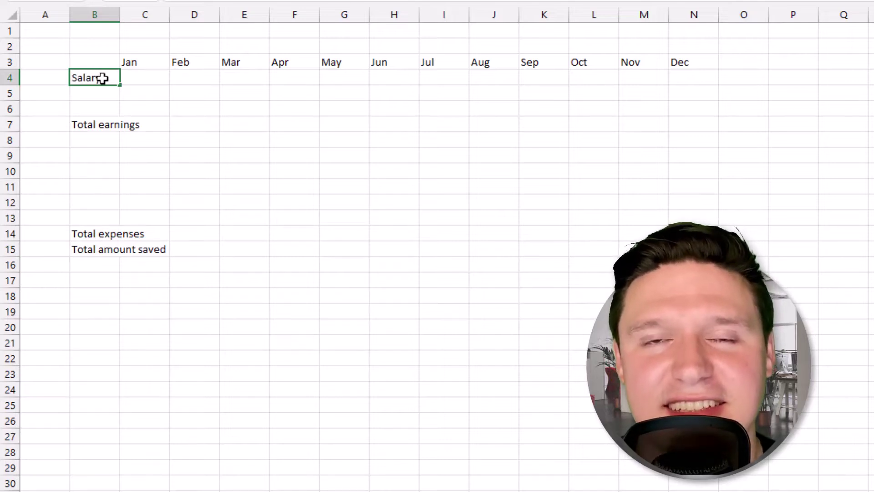
key(Tab)
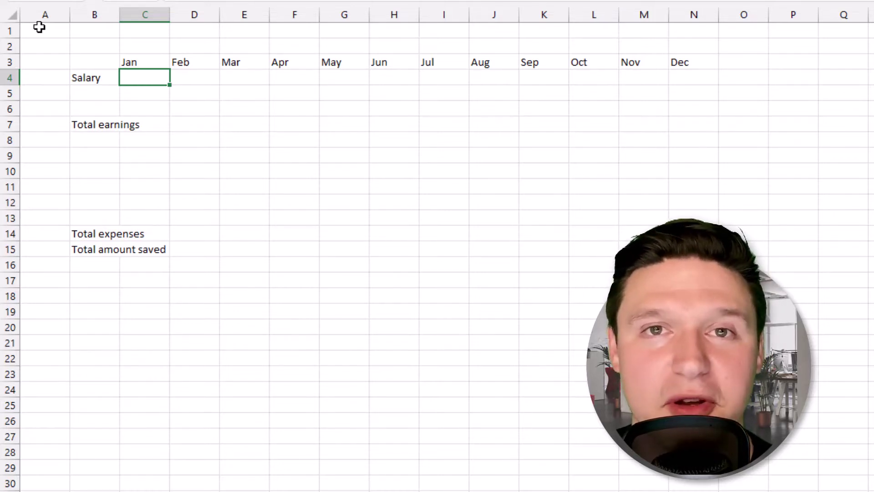
text(=60)
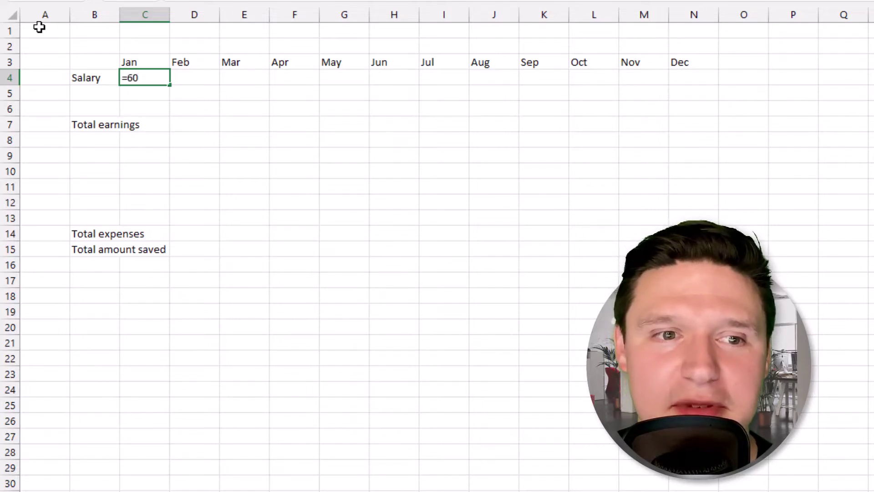
text(000)
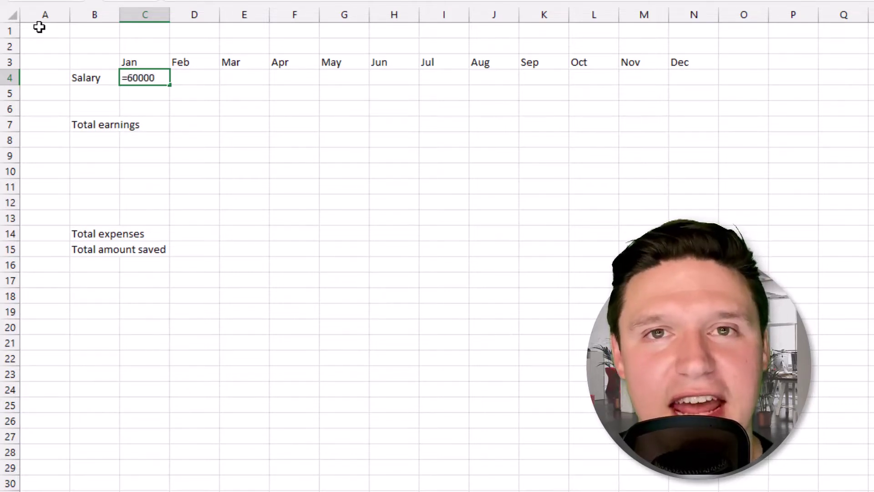
text(*.7)
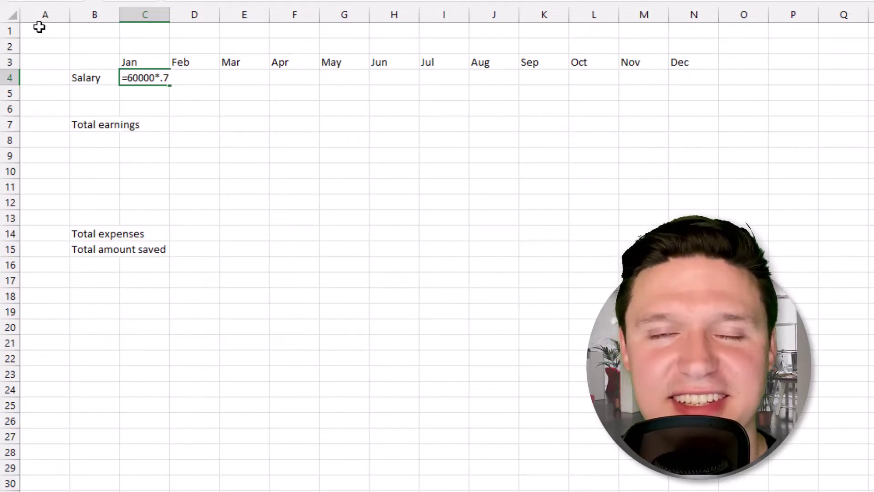
text(/12)
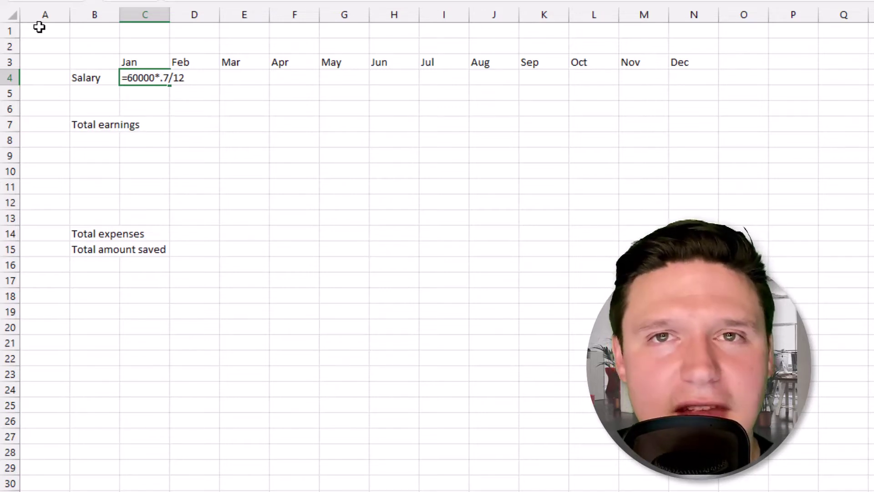
key(Return)
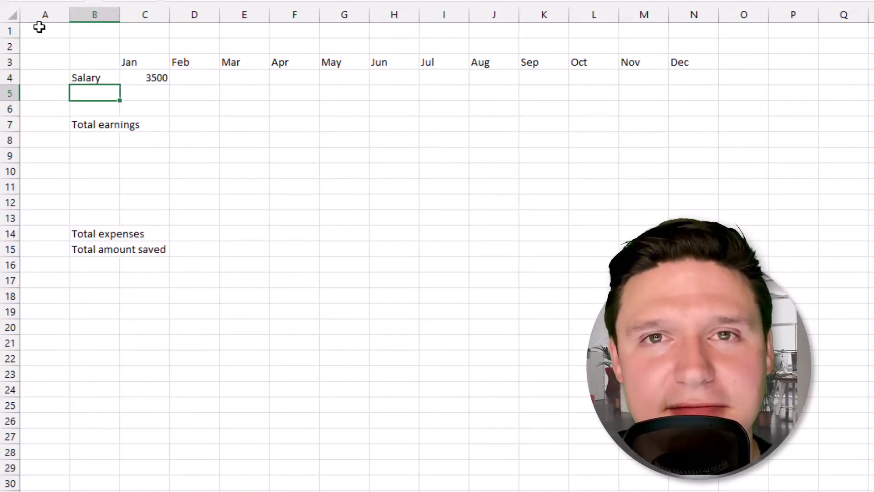
Fill the 3500 salary formula from C4 across every month to N4
click(127, 79)
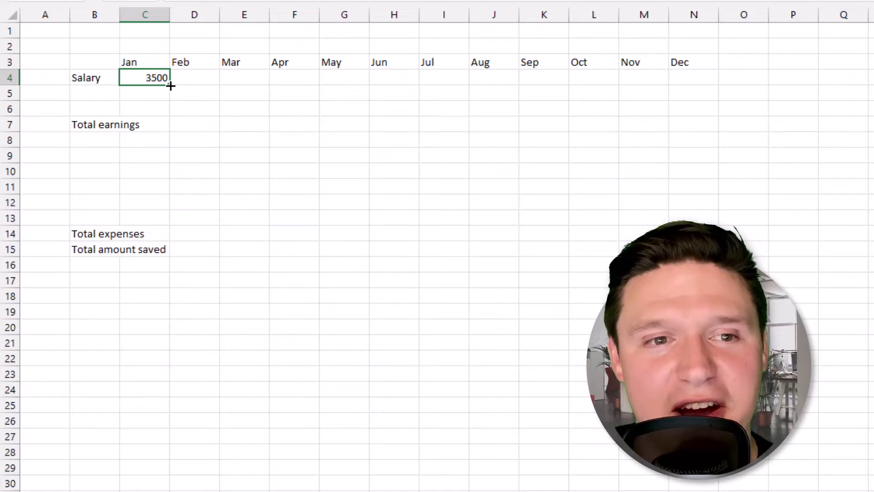
drag(170, 86, 694, 109)
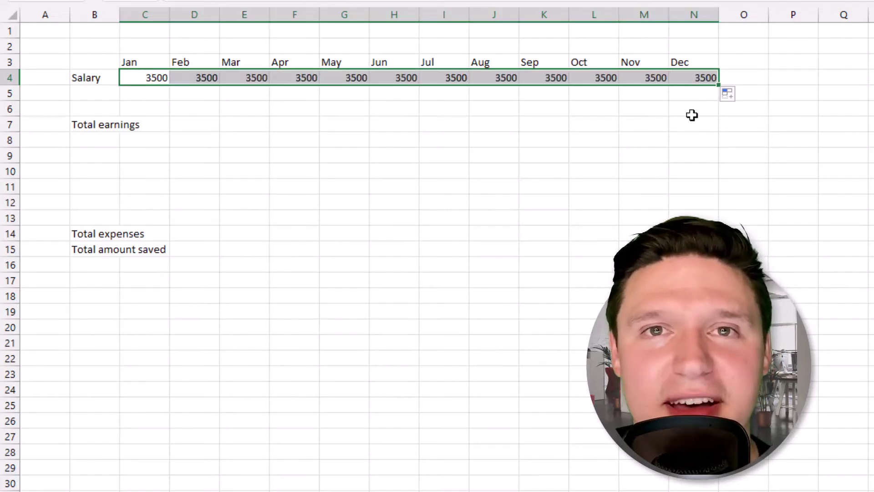
key(Down)
key(Left)
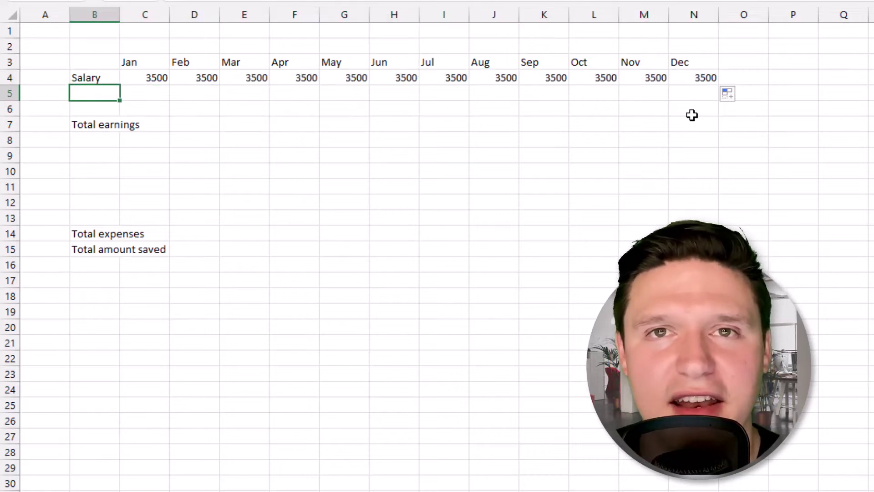
Label row 5 Bonus and enter +60000*.1*.7 in the Mar cell E5, giving 4200
text(Bonus)
key(Tab)
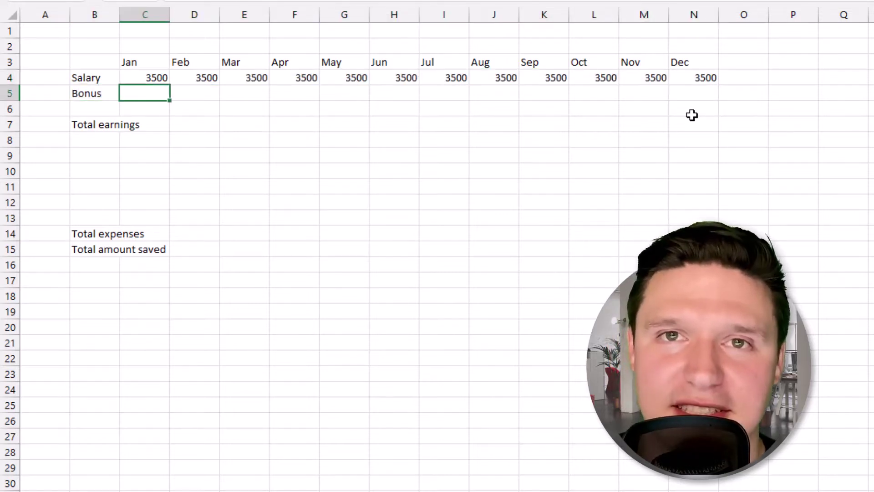
key(Right)
key(Right)
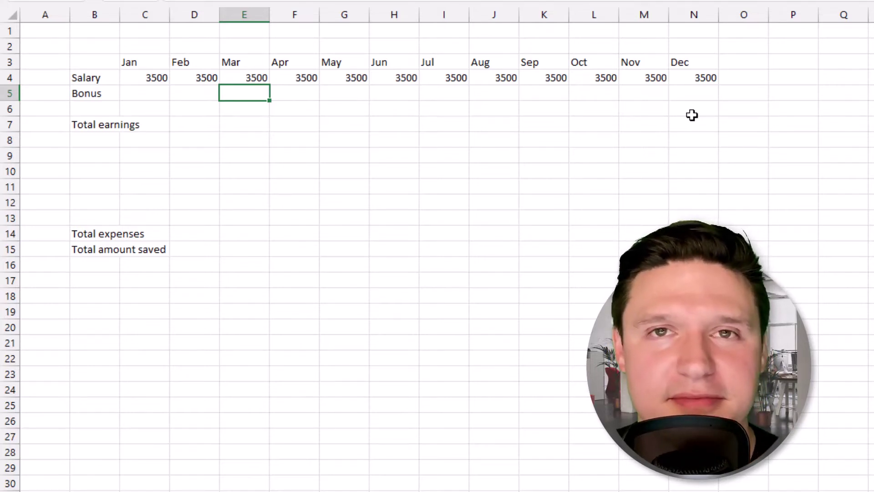
text(+)
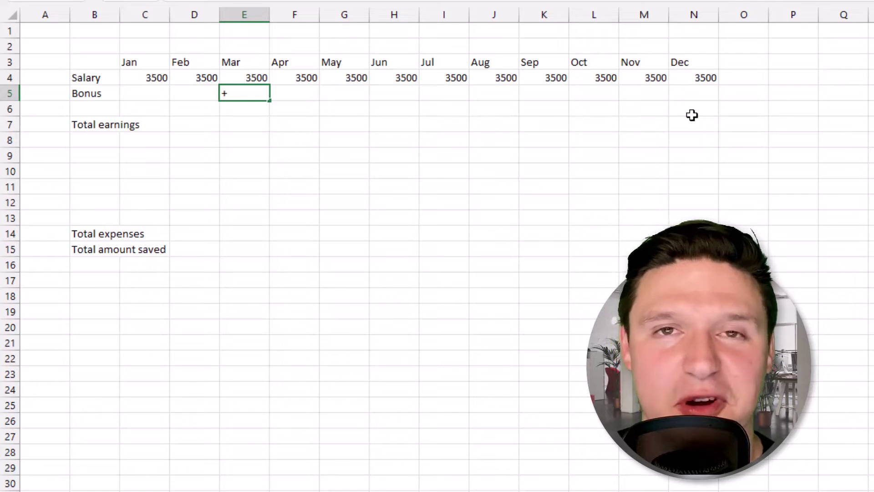
text(60)
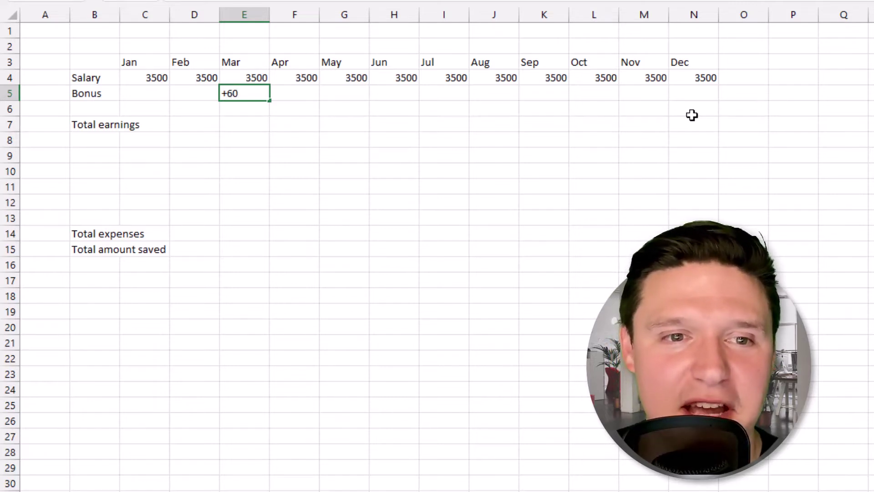
text(000*.1)
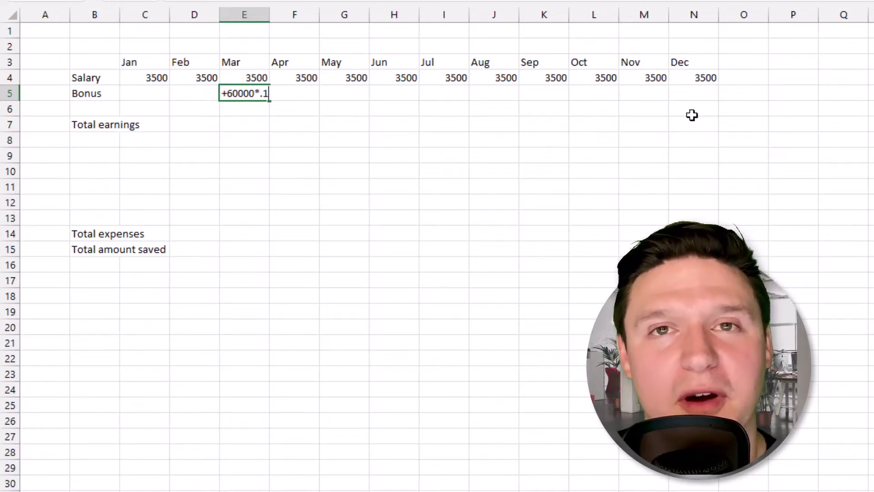
text(*.7)
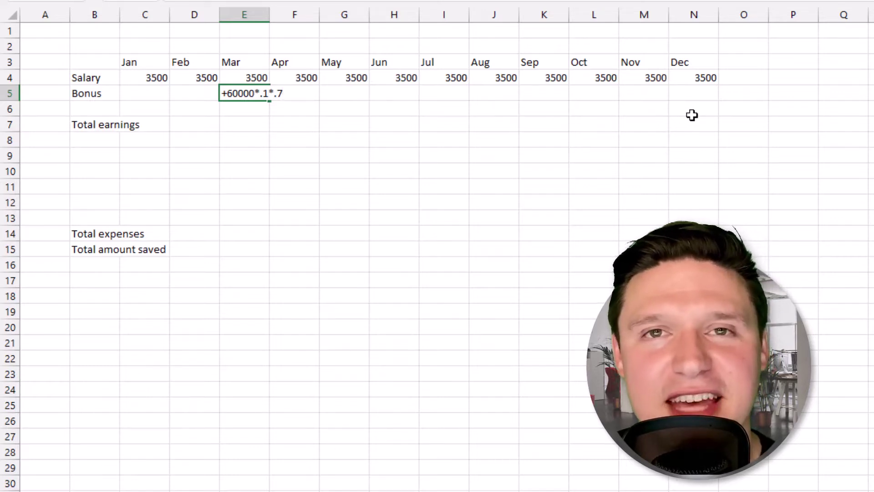
key(Return)
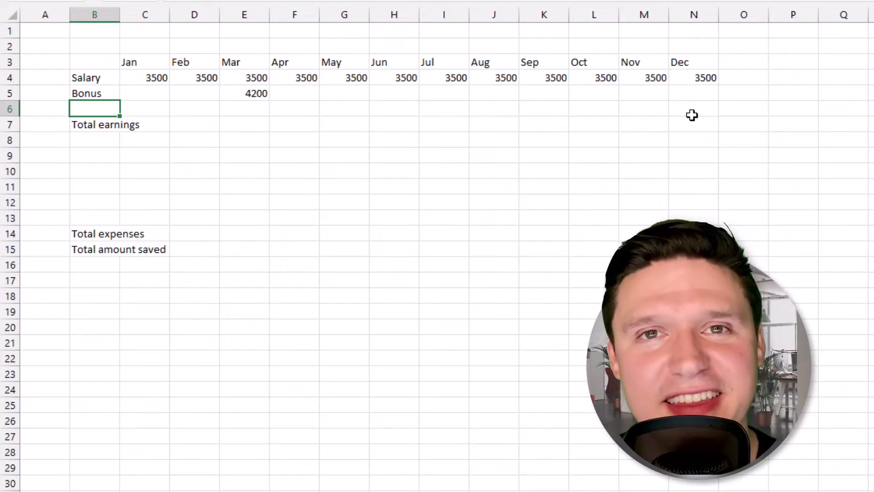
Enter Rent 1500 and Groceries 1000 as the first January expense rows
key(Down)
key(Down)
key(Down)
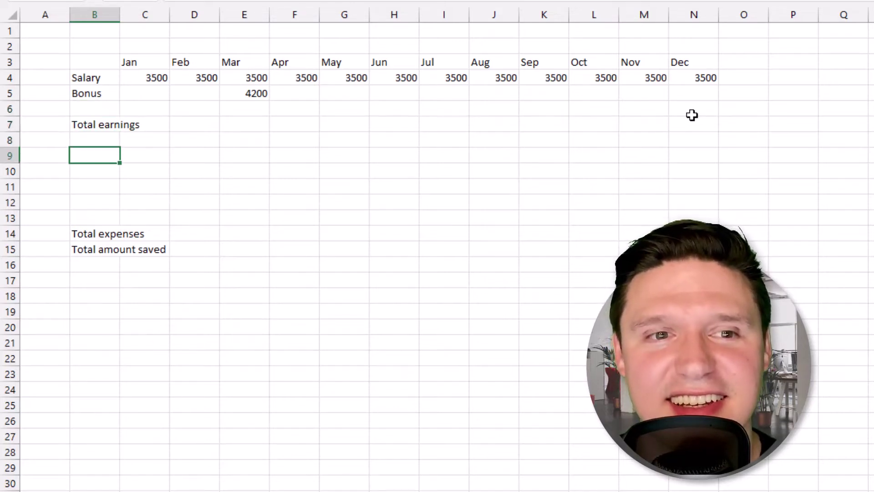
key(Up)
text(Rent)
key(Tab)
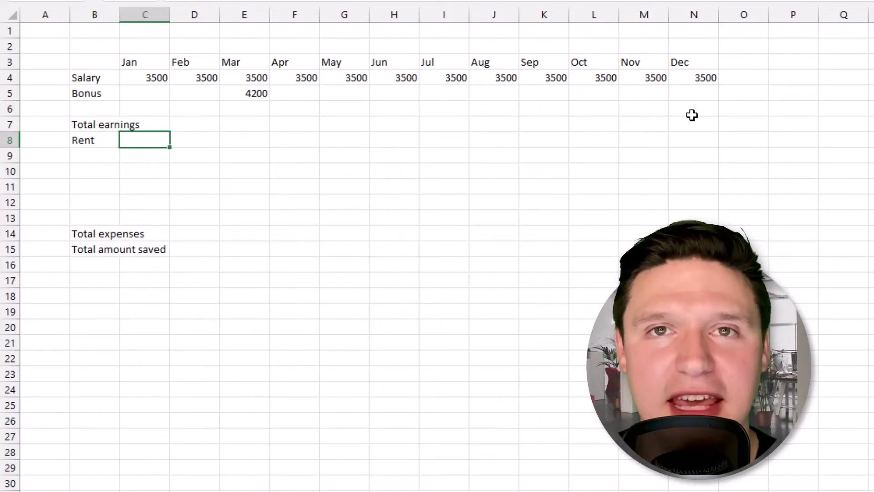
text(15)
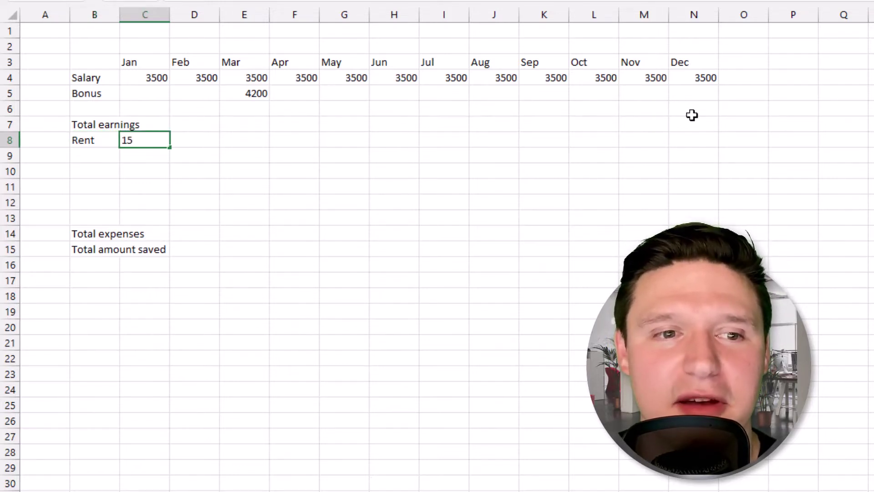
text(00)
key(Return)
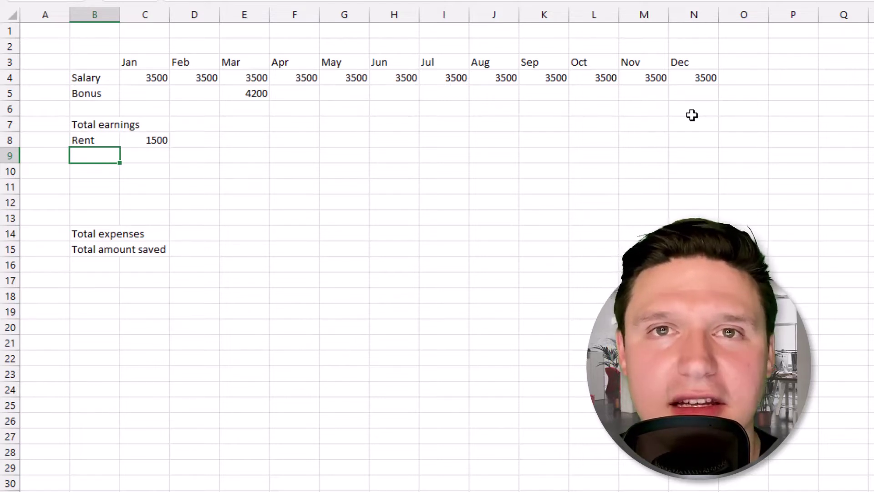
text(Grocer)
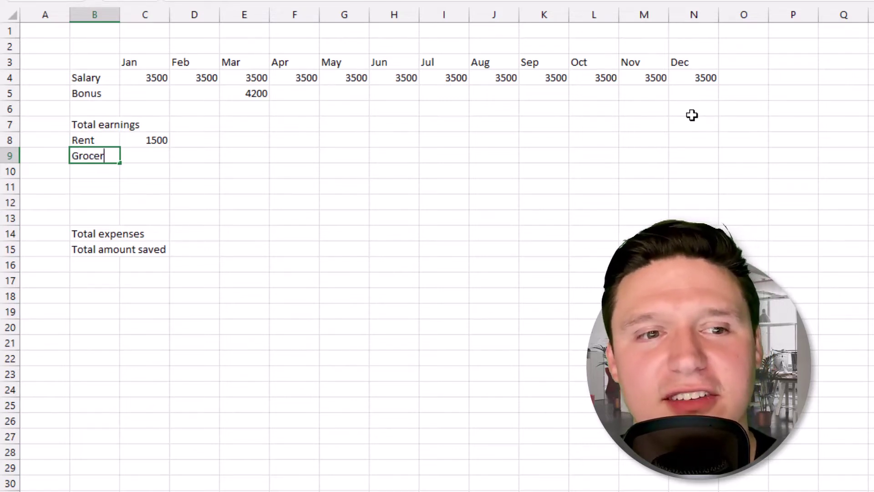
text(ies)
key(Tab)
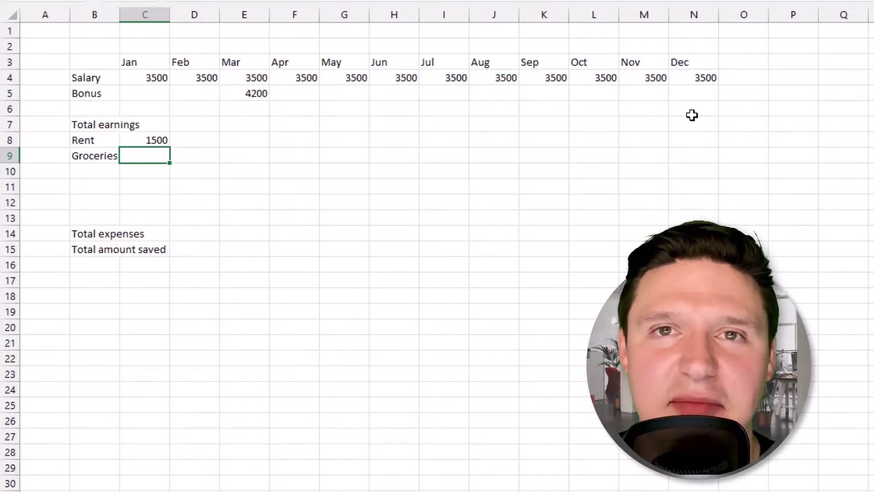
text(1000)
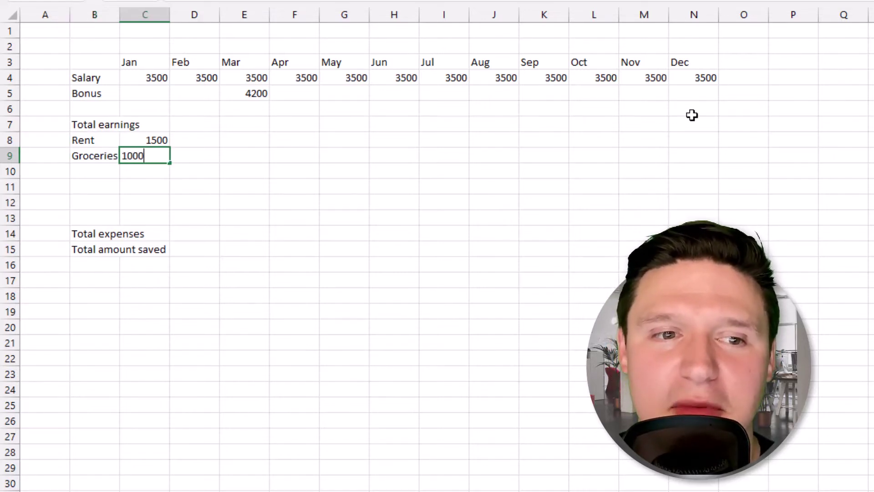
key(Return)
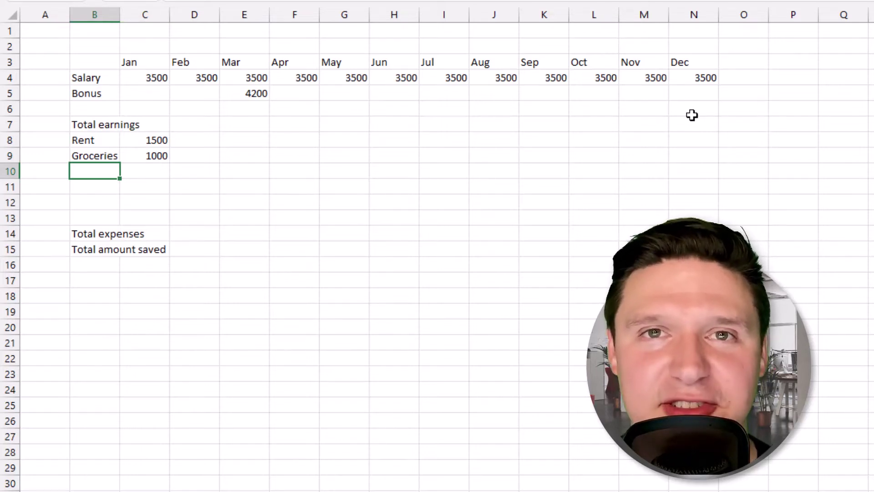
Add the expense rows Auto 100 and Phone 50 for January
text(Ato)
key(BackSpace)
key(BackSpace)
text(uto)
key(Tab)
text(100)
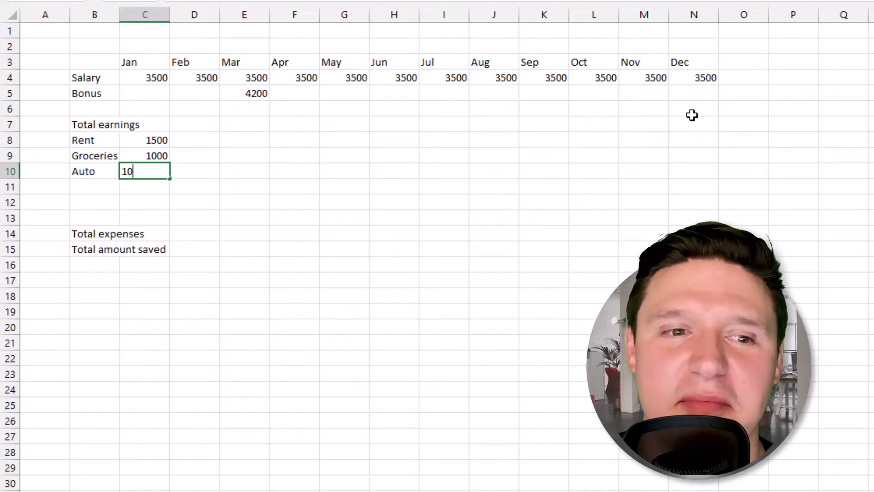
key(Return)
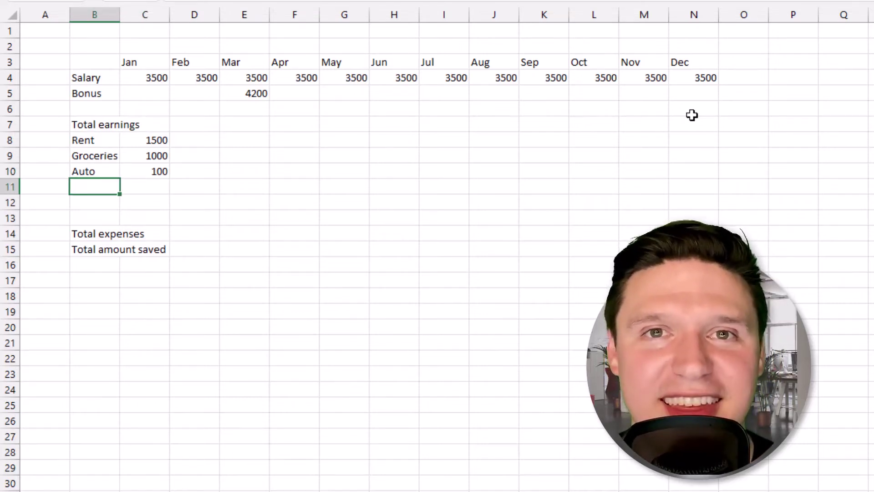
text(Phone)
key(Tab)
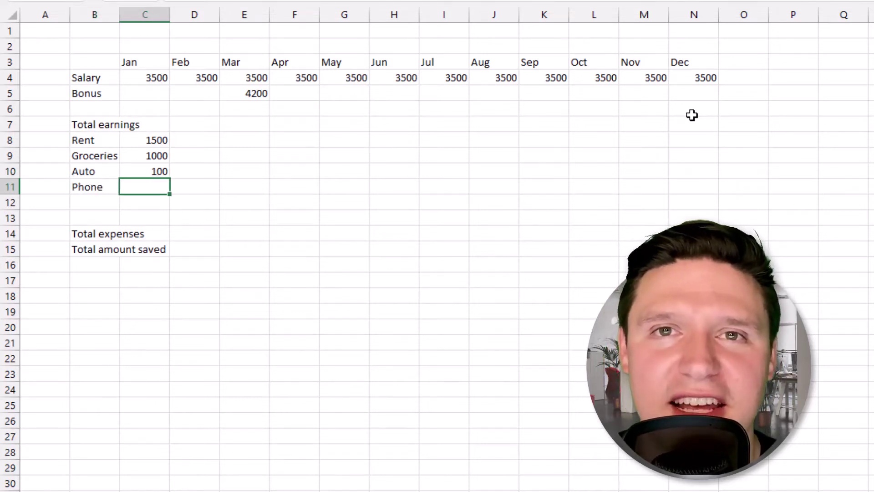
text(50)
key(Return)
Add the expense rows Gym 50 and Having fun 250 for January
text(Gym)
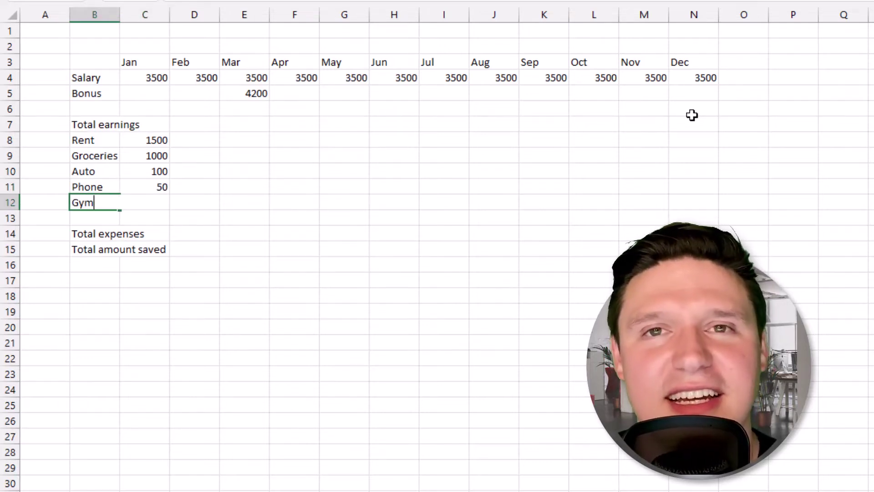
key(Tab)
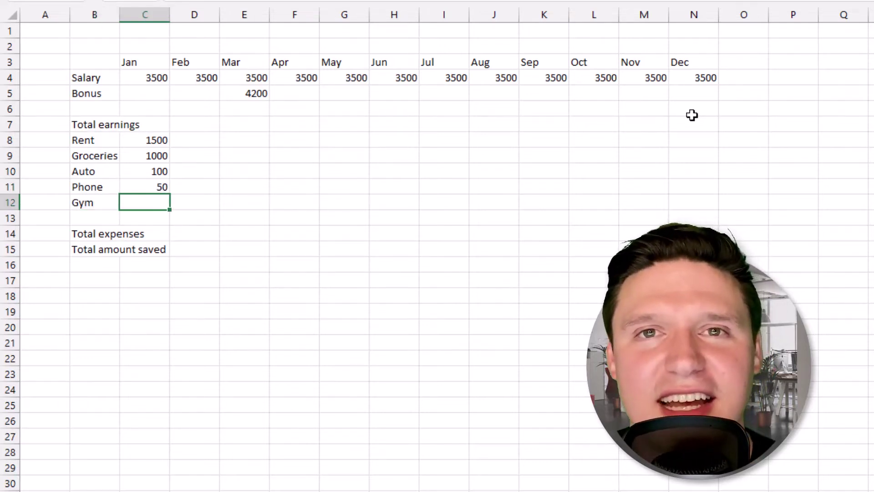
text(50)
key(Return)
text(Having fun)
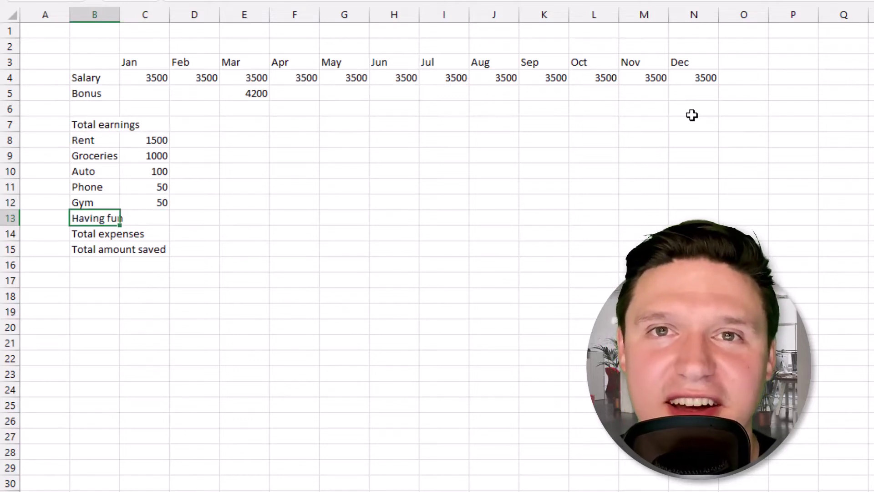
key(Tab)
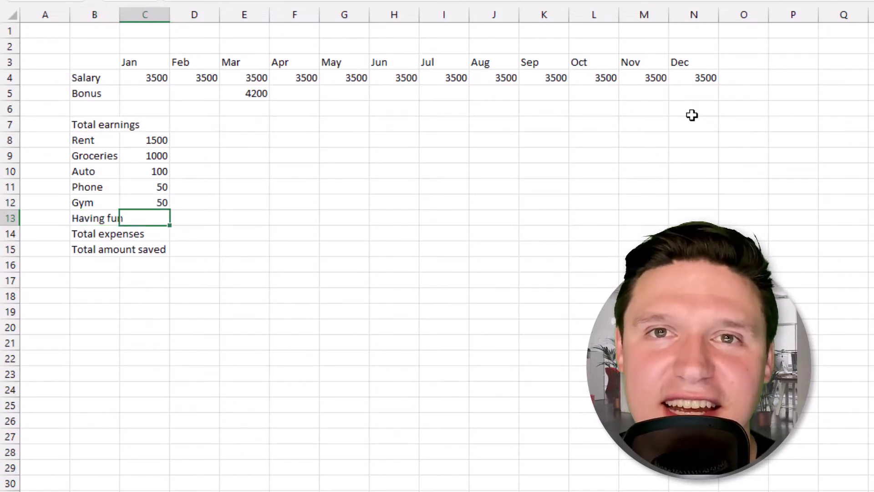
text(250)
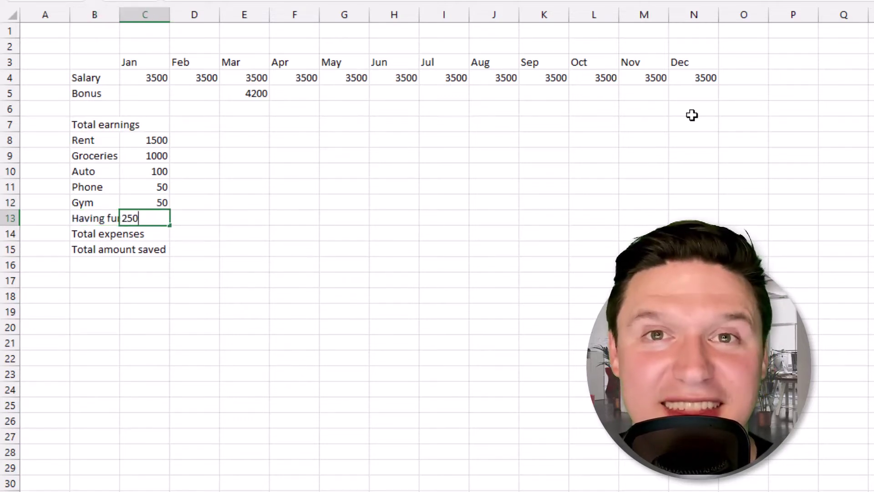
key(Return)
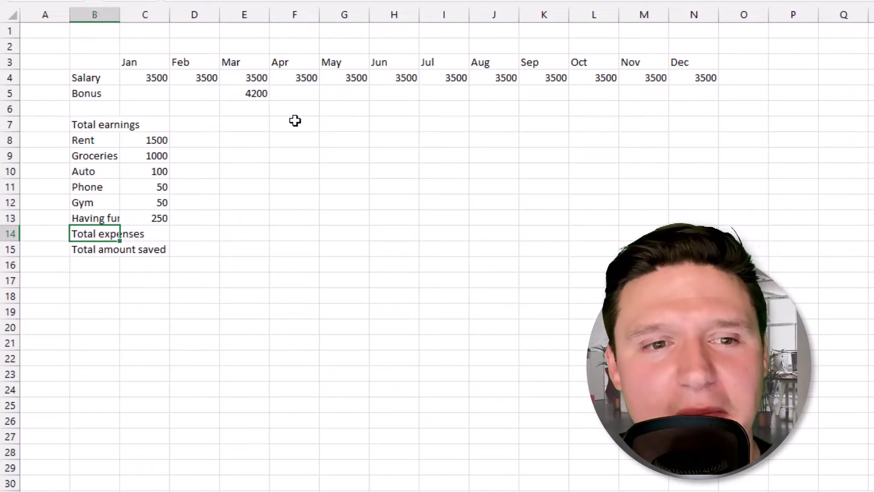
Fill the January expenses in C8:C13 across to column N
drag(159, 142, 170, 220)
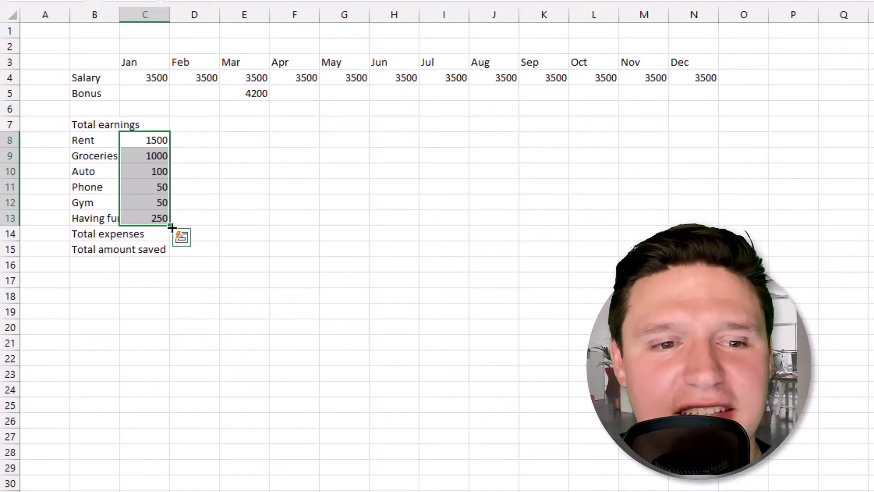
drag(172, 226, 710, 223)
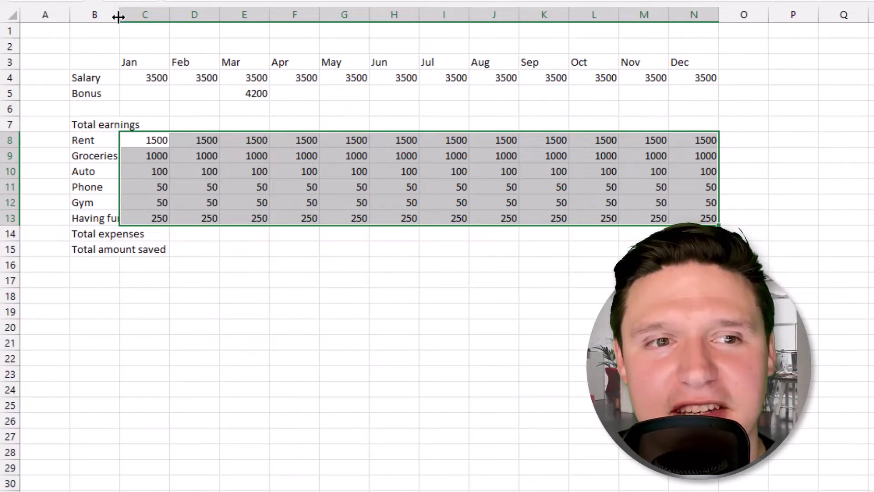
AutoFit column B so labels like Total amount saved show in full
double_click(118, 15)
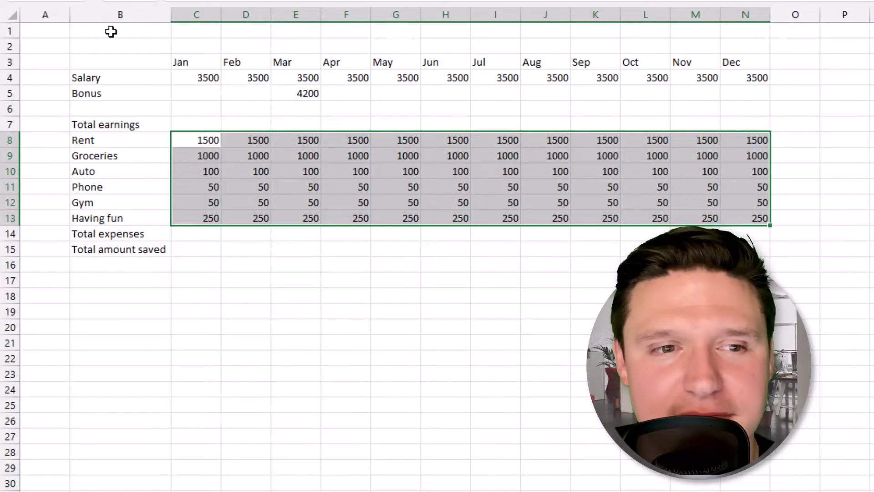
Delete the blank row 6 between Bonus and Total earnings
click(83, 109)
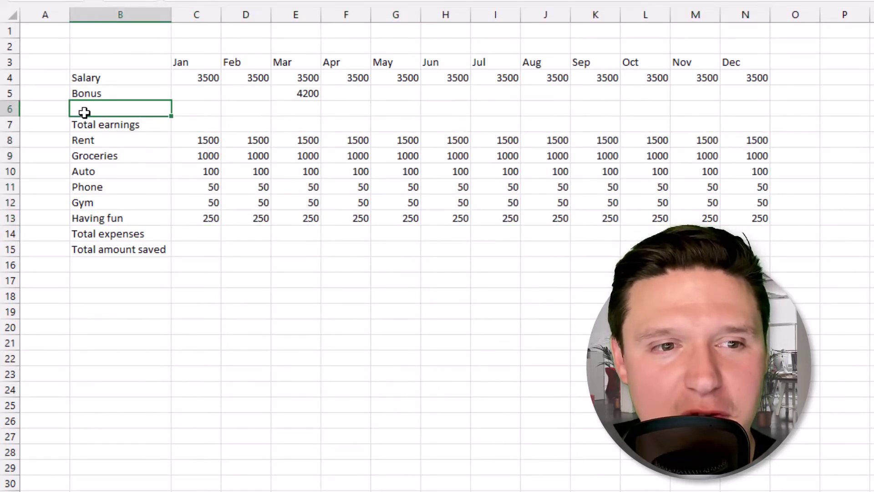
click(9, 108)
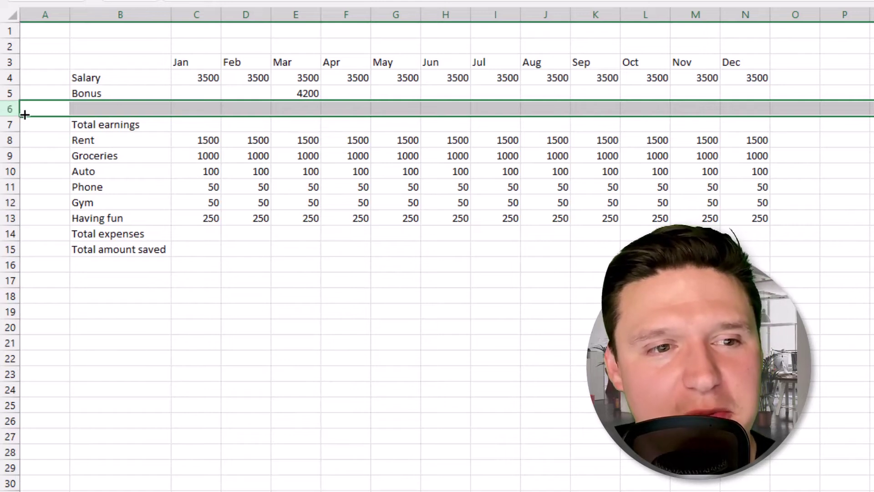
right_click(13, 110)
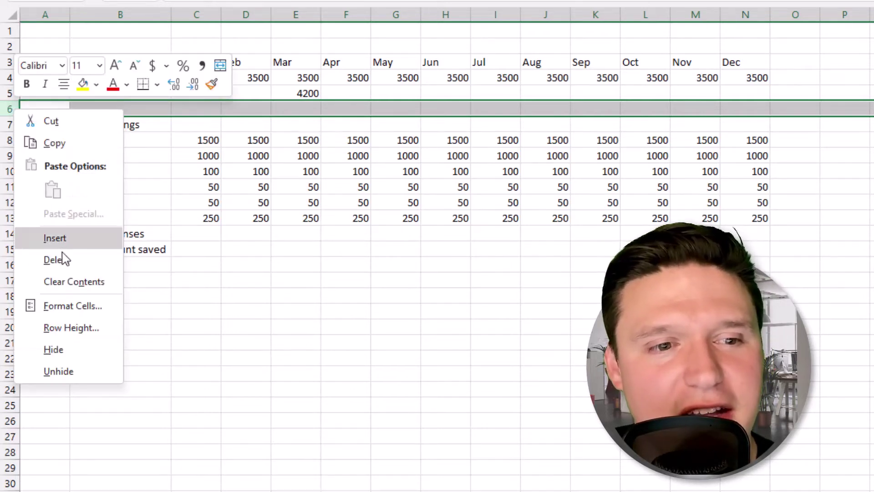
click(61, 255)
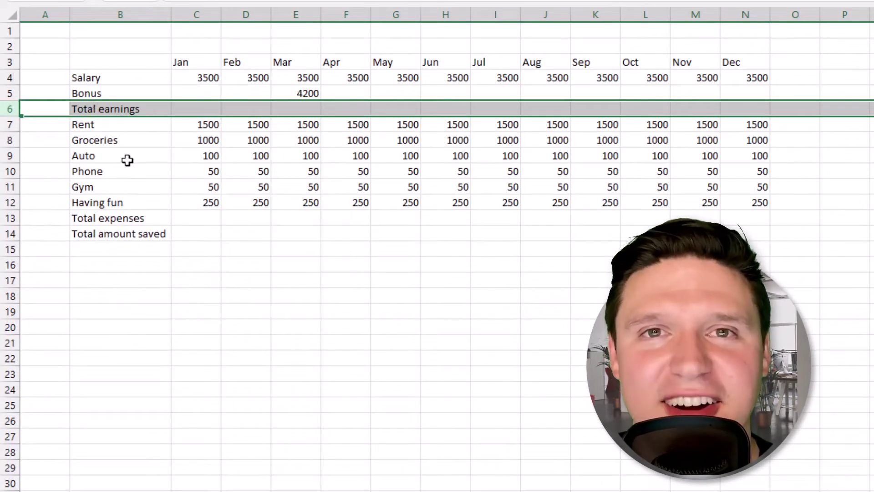
Enter =SUM(C4:C5) in C6 and fill it to N6, giving 7700 in Mar
key(Right)
key(Right)
text(=)
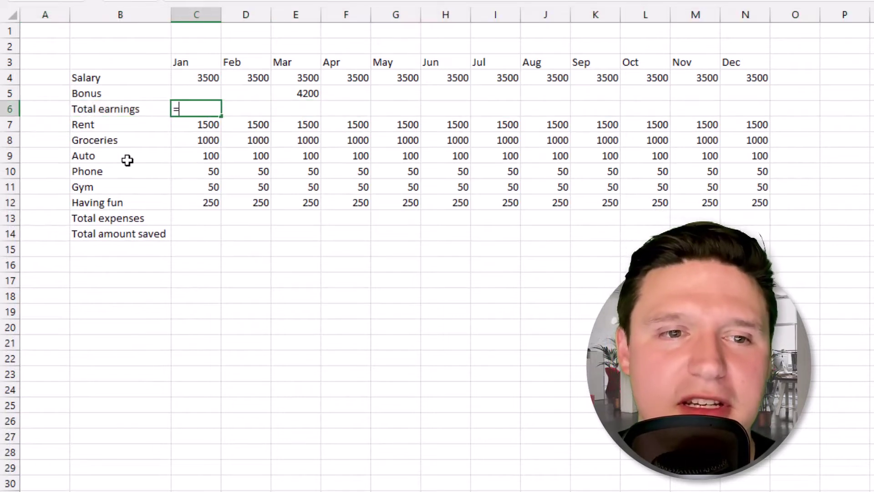
text(sum)
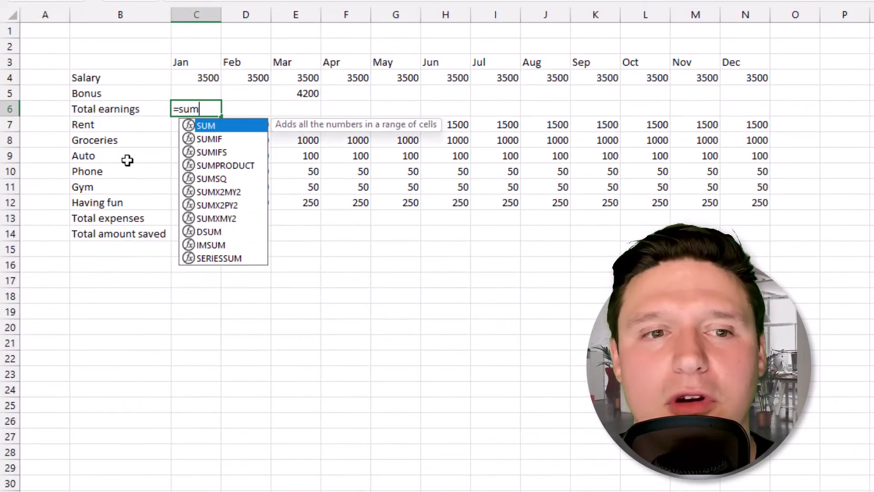
text(()
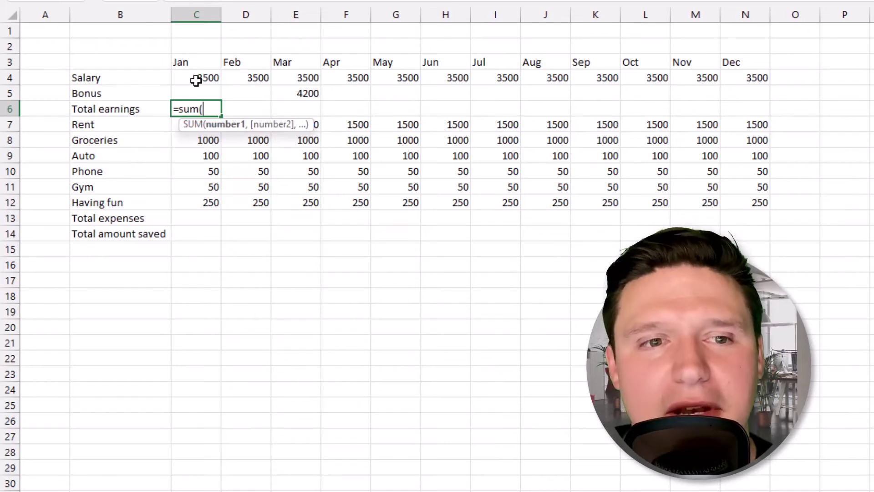
drag(197, 77, 195, 93)
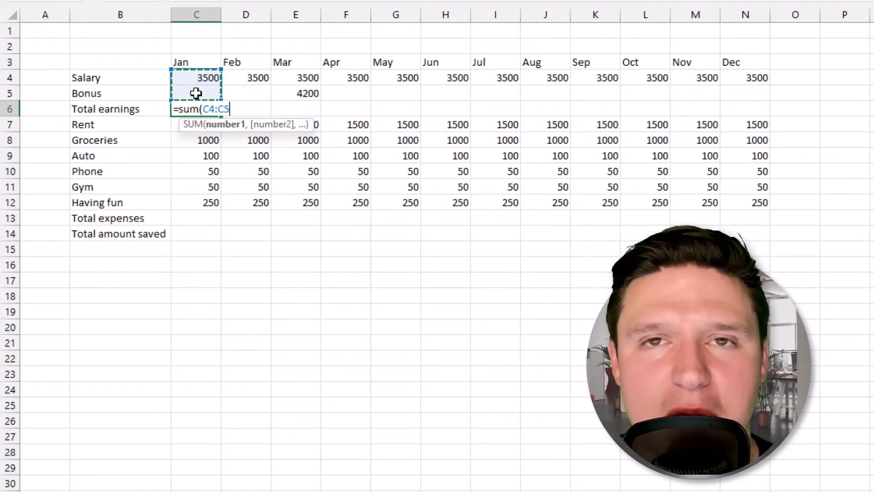
text())
key(Return)
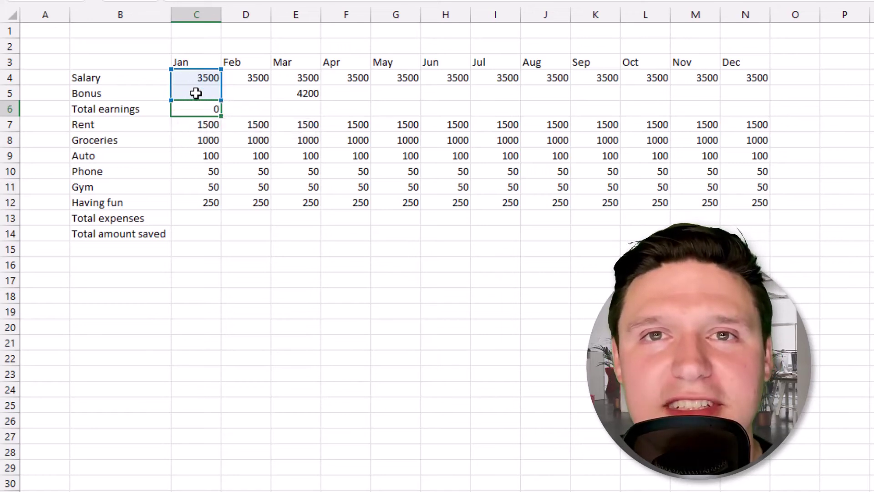
click(200, 111)
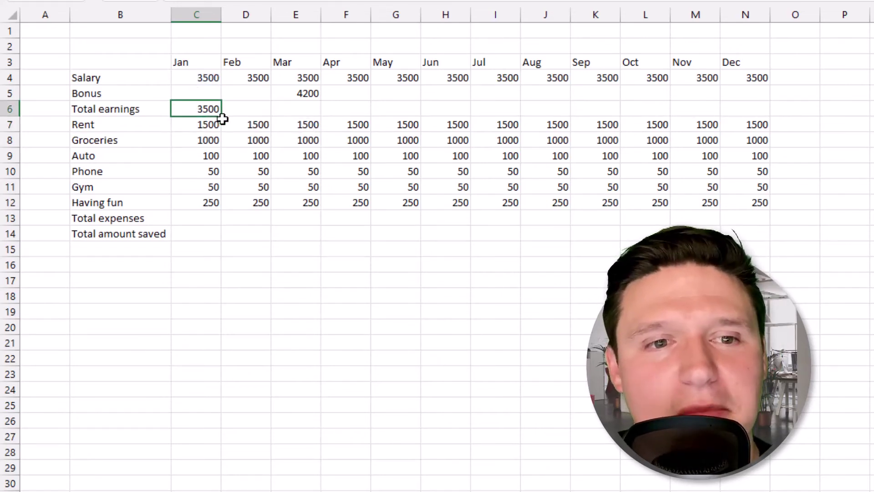
drag(221, 116, 776, 119)
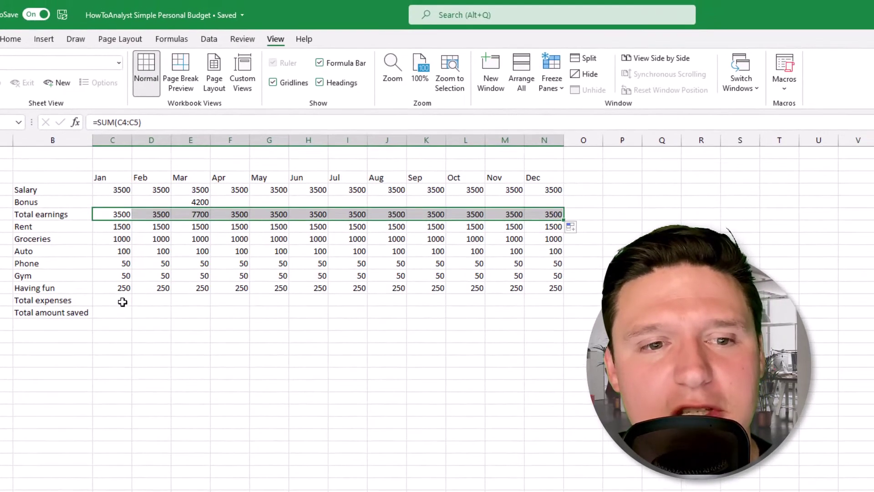
AutoSum =SUM(C7:C12) in C13 and fill it across to Dec, giving 2950 monthly
click(209, 220)
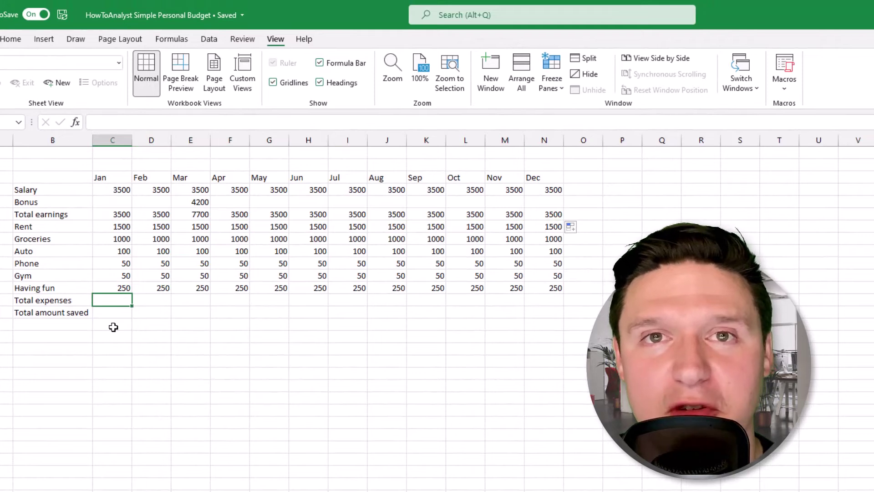
key(alt+equal)
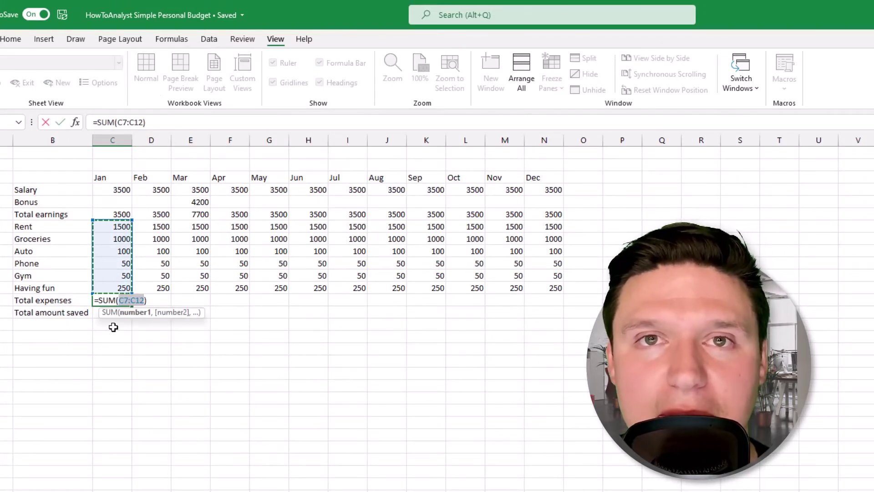
key(Return)
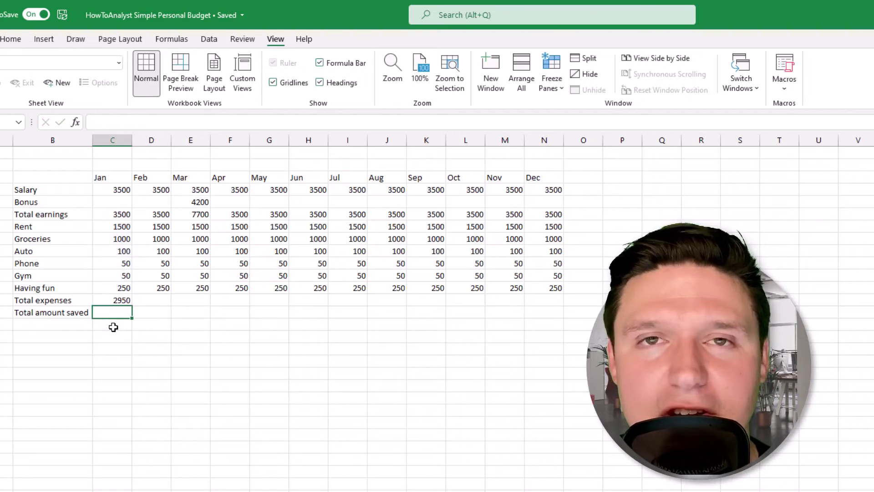
click(112, 300)
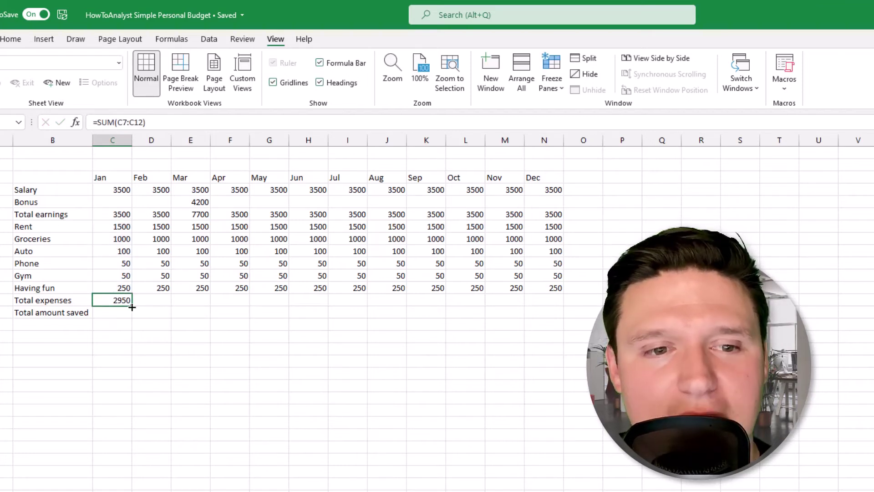
drag(132, 305, 563, 304)
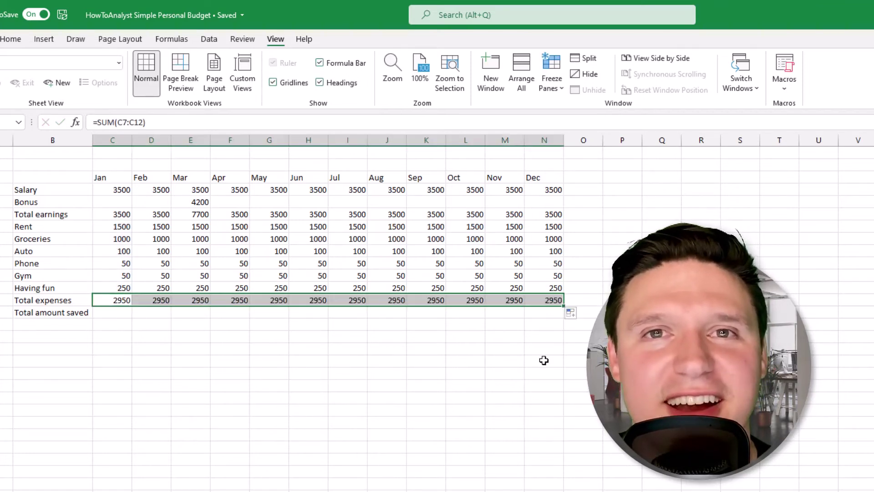
Enter =C6-C13 in C14 and fill it through December: 550 monthly, 4750 in Mar
click(124, 312)
text(=)
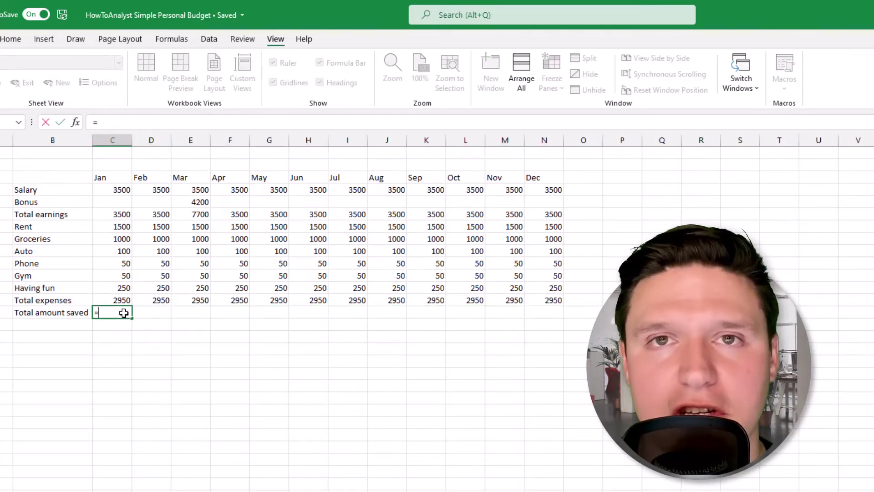
click(122, 215)
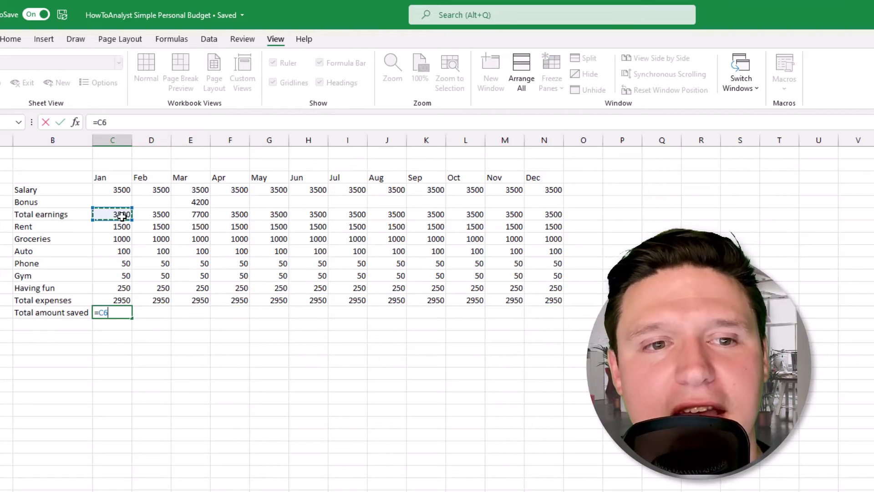
text(-)
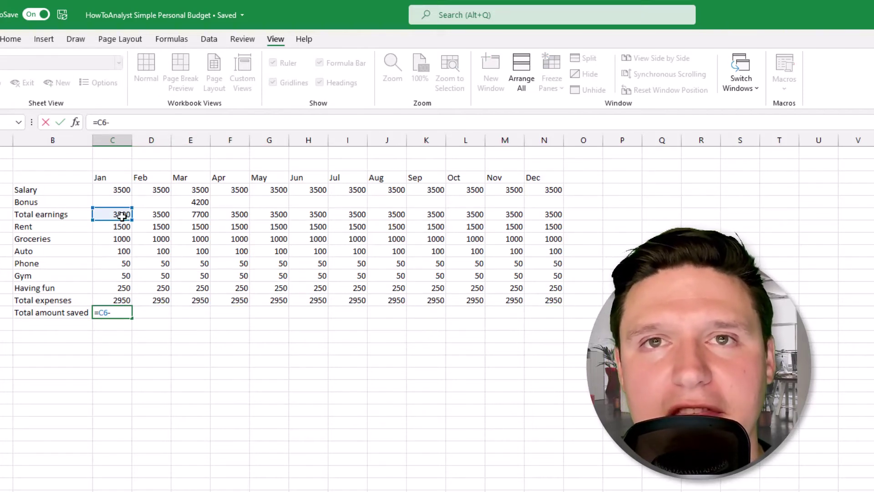
click(117, 300)
key(Return)
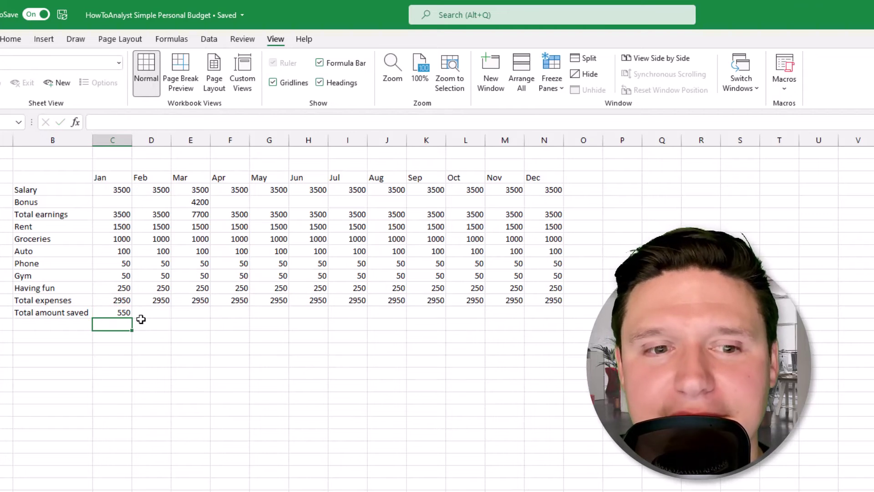
click(126, 314)
drag(132, 318, 544, 324)
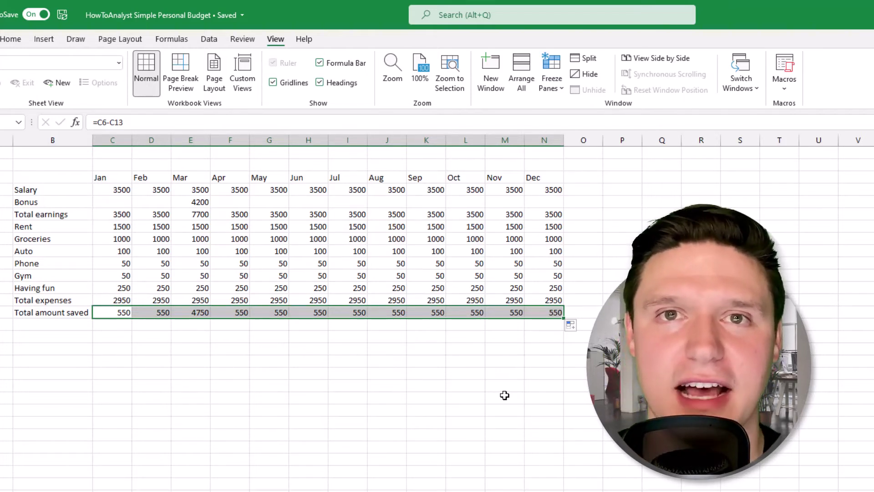
Add a 'Total' heading in O3, right of Dec
click(581, 174)
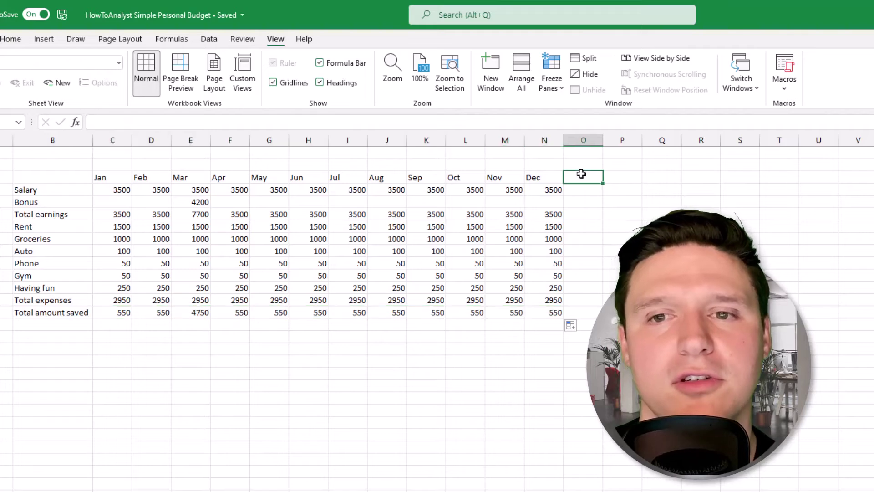
text(Total)
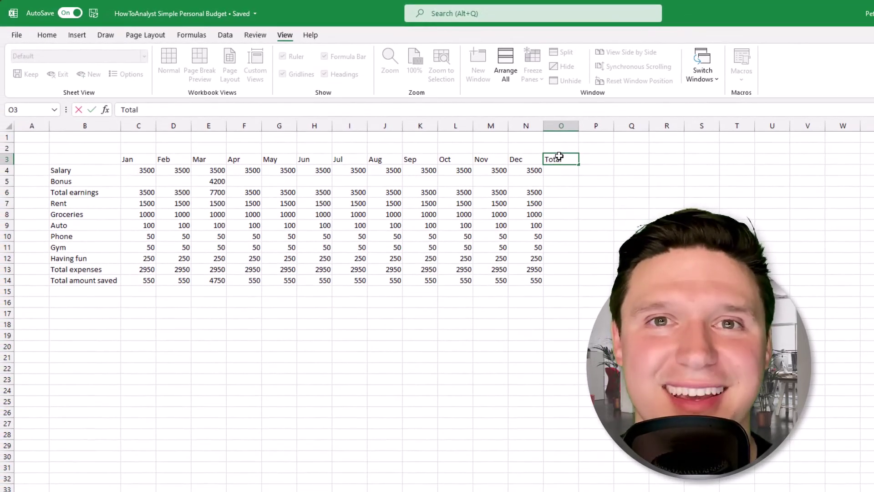
key(Return)
AutoSum each row into column O with =SUM(C4:N4), filled down to row 14
key(alt+equal)
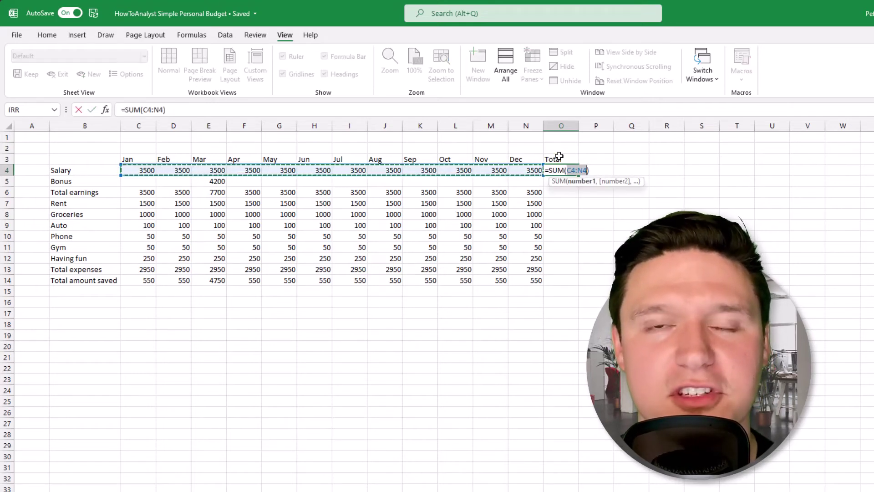
key(Return)
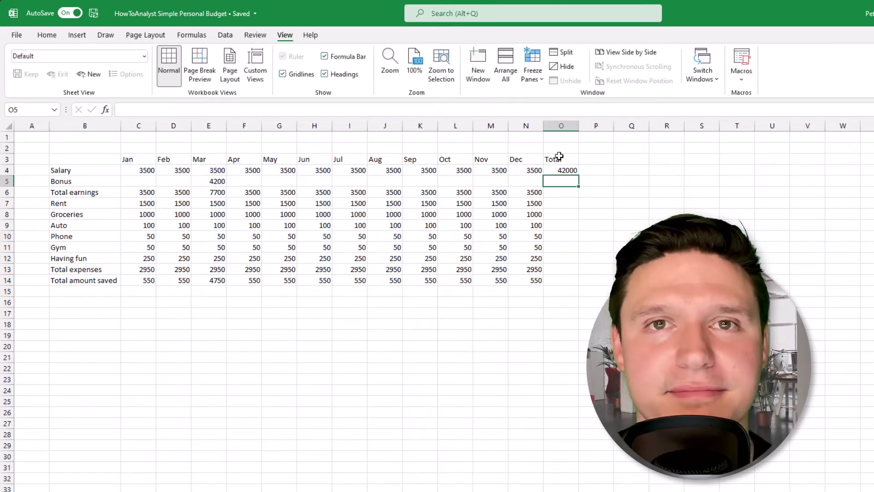
click(562, 170)
drag(578, 176, 588, 282)
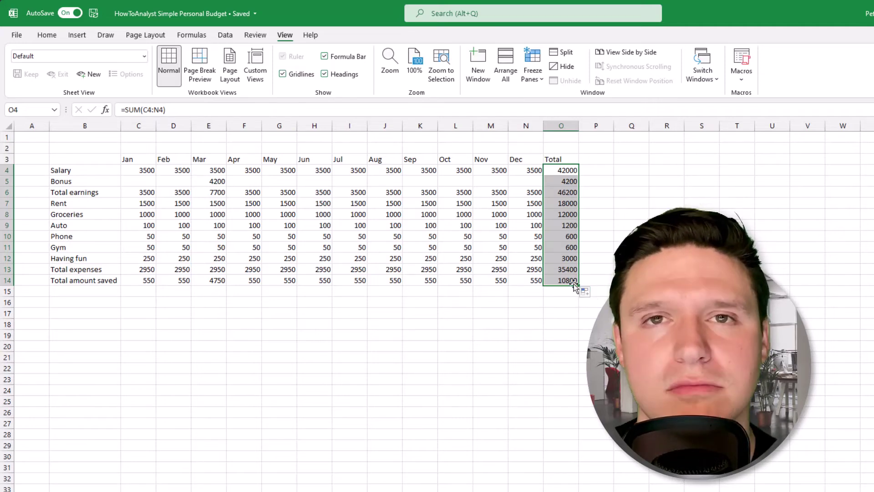
Enter the title 'Personal Budget' in B1 and make it bold at 12 points
click(94, 140)
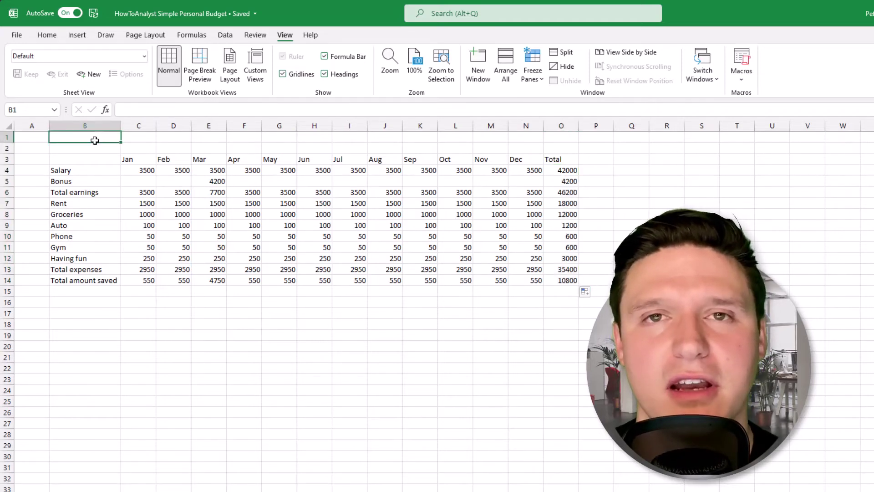
text(Personal )
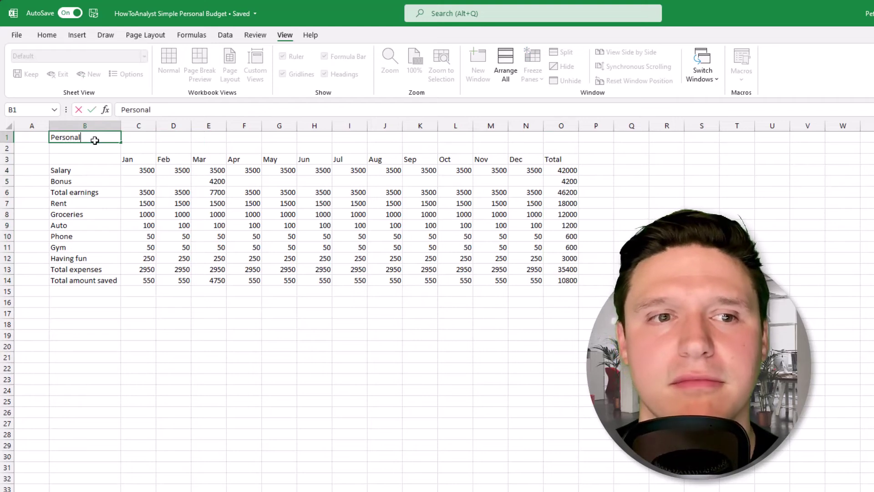
text(Budget)
key(Tab)
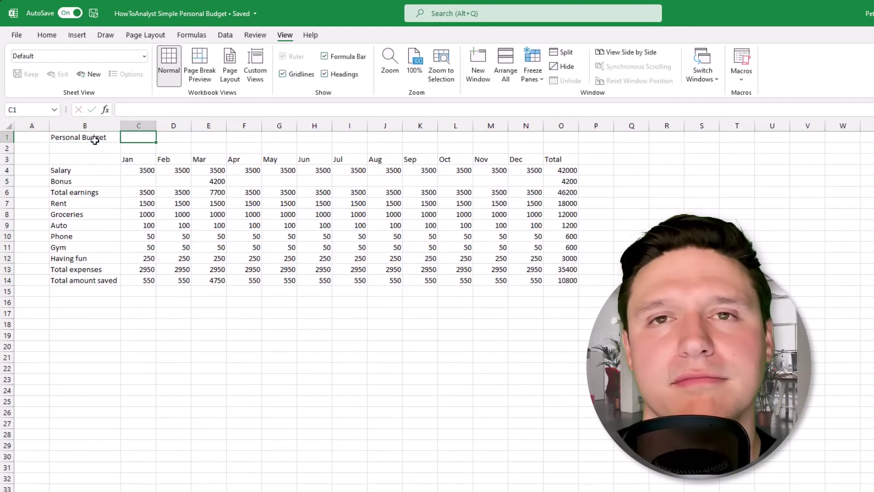
click(68, 137)
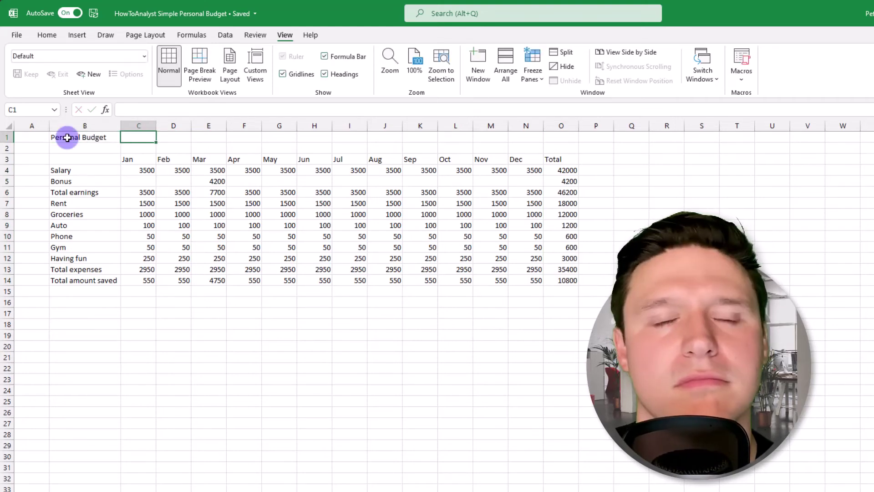
click(47, 35)
click(143, 80)
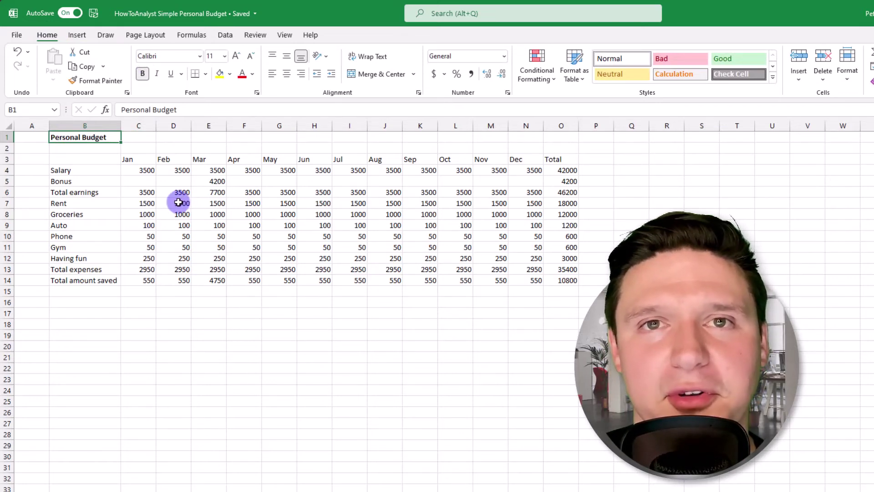
click(238, 59)
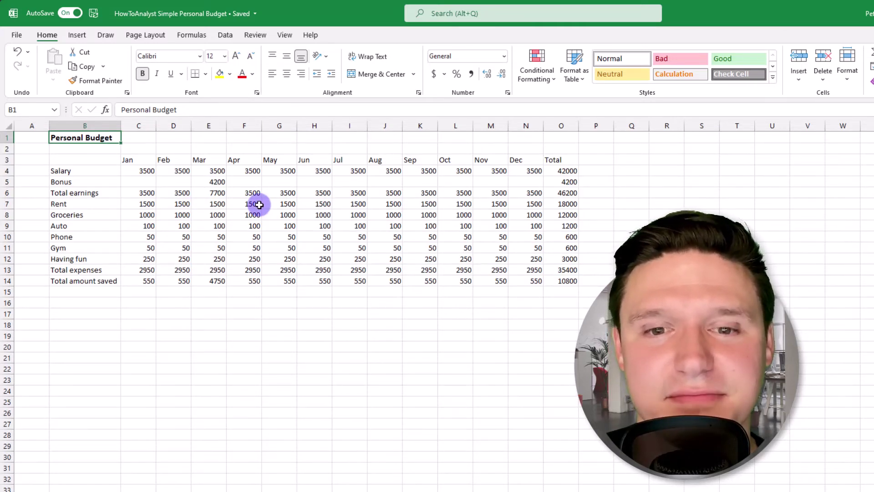
Add a thick bottom border along B1:O1
drag(68, 137, 560, 136)
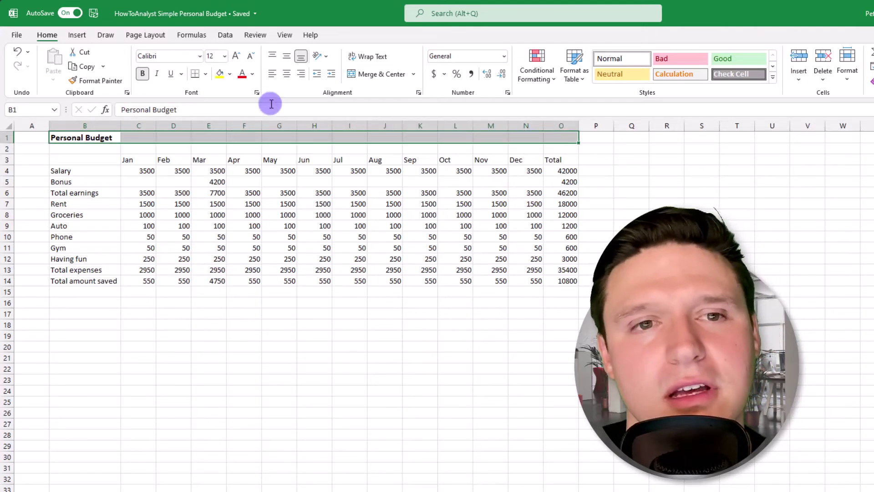
click(206, 74)
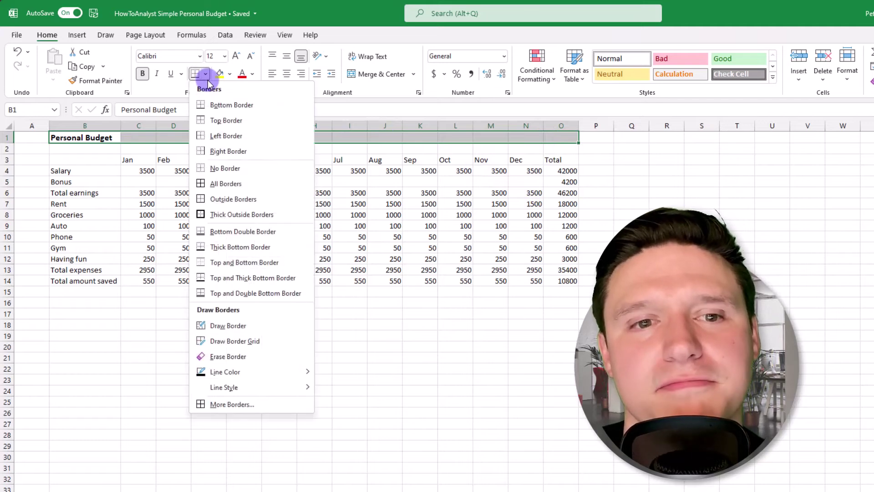
click(224, 247)
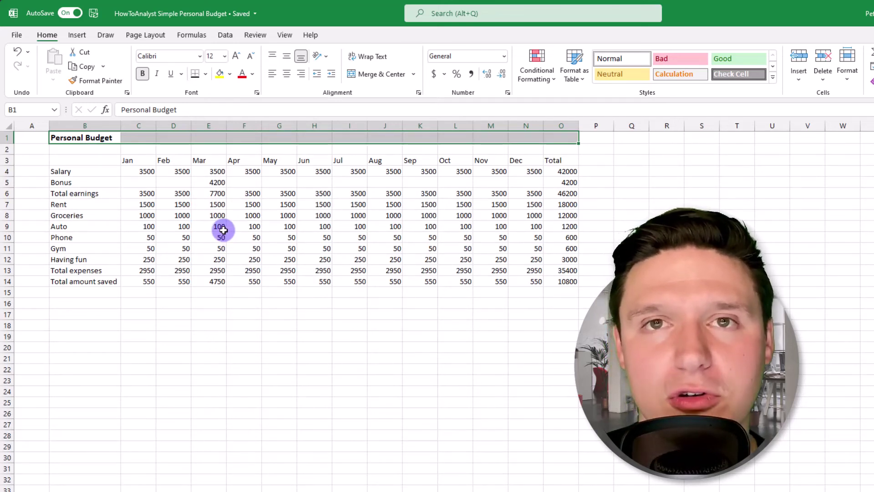
Bold the Total earnings, Total expenses and Total amount saved rows, enlarging savings to 12 points
drag(108, 191, 558, 193)
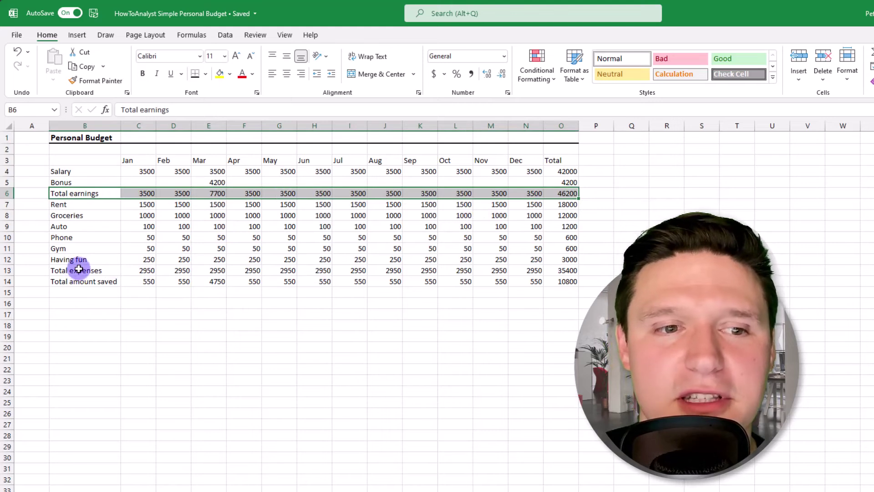
drag(80, 270, 559, 283)
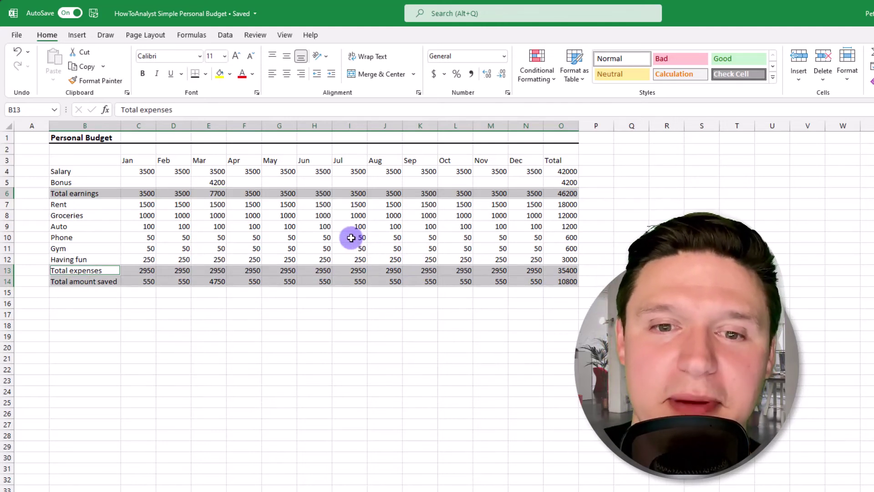
key(ctrl+b)
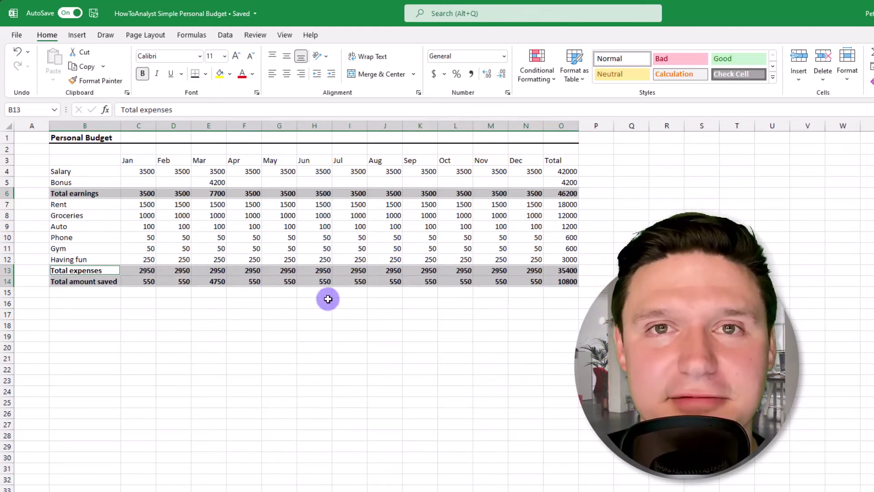
drag(86, 281, 575, 276)
click(236, 56)
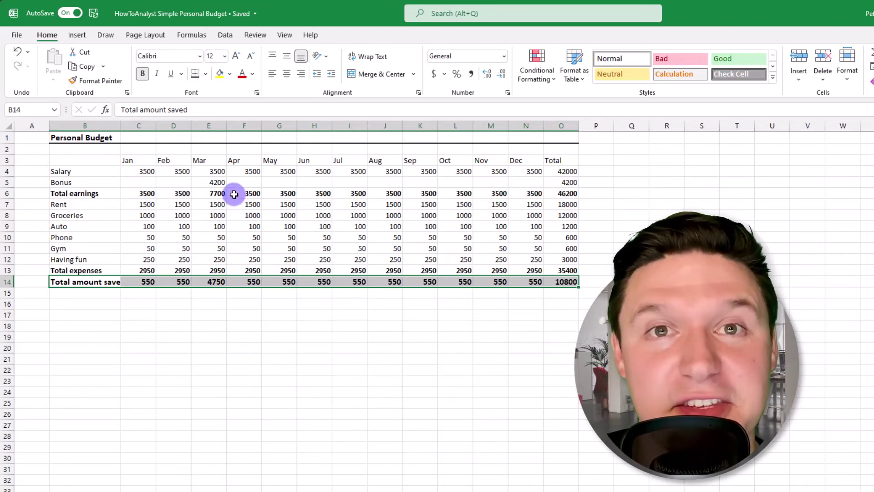
Add a bottom border under the Bonus row B5:O5
drag(86, 180, 543, 173)
click(205, 74)
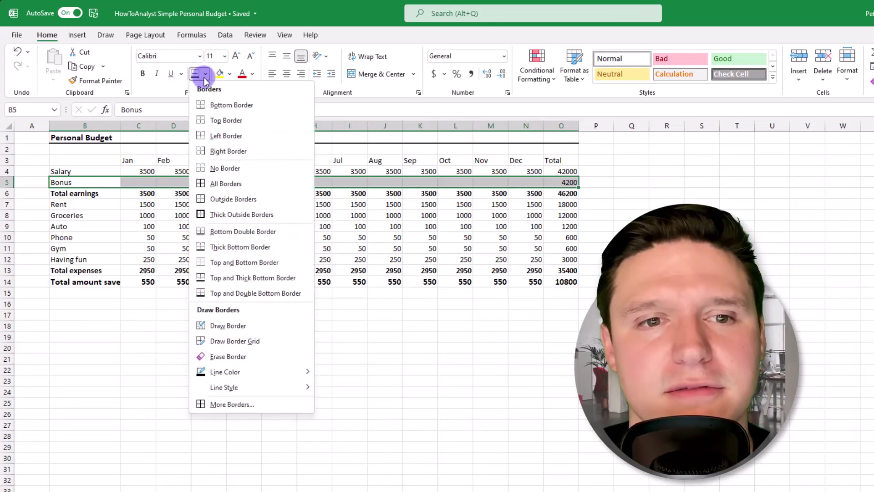
click(223, 105)
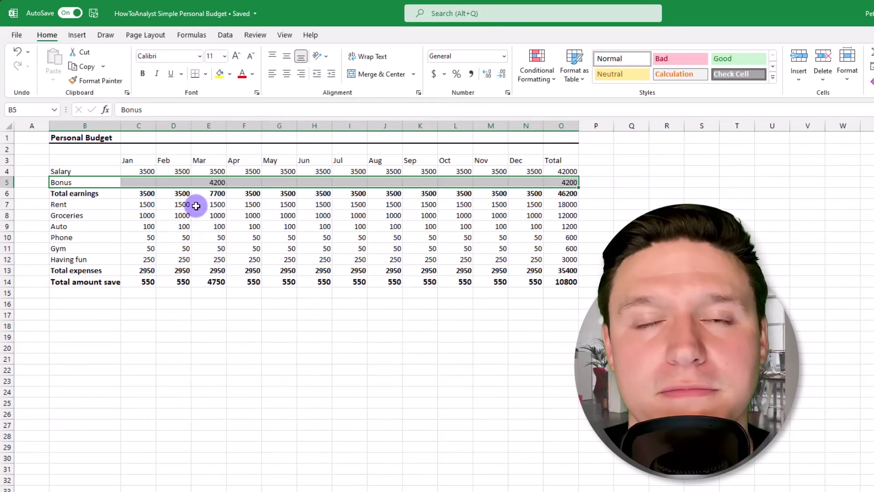
Give Total amount saved (B14:O14) a double bottom border and autofit column B
click(74, 262)
drag(74, 261, 562, 258)
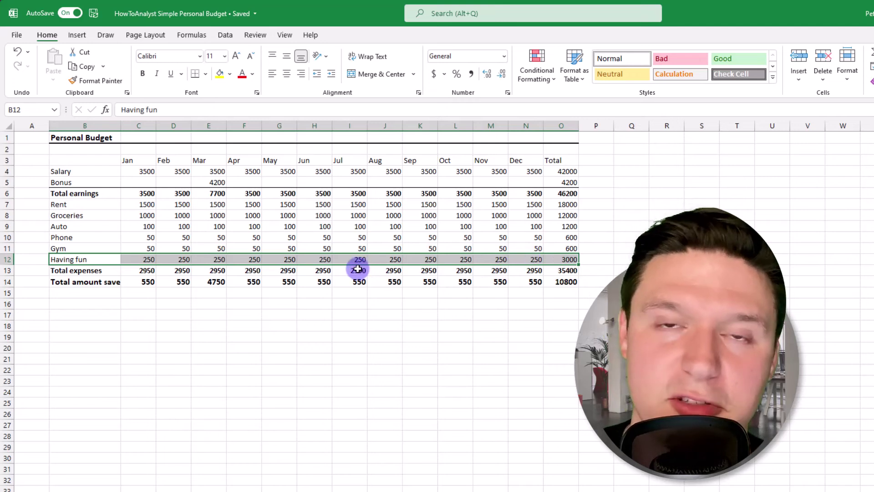
click(104, 282)
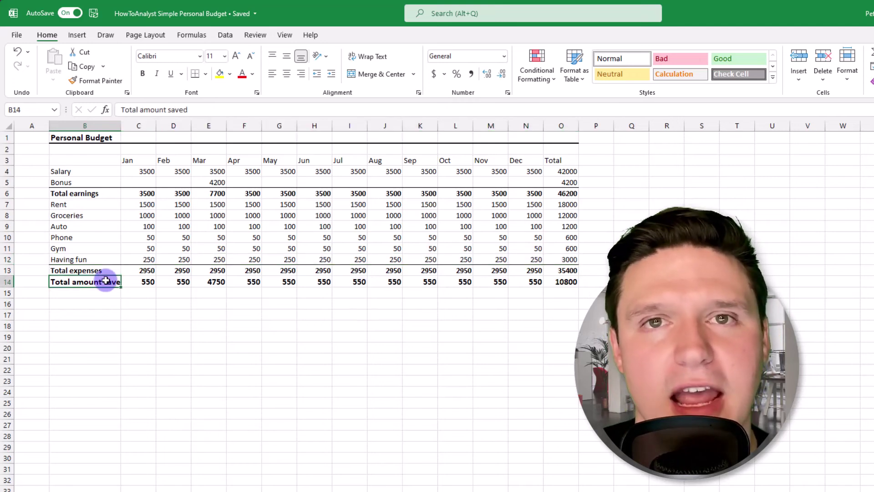
drag(113, 281, 577, 283)
click(205, 74)
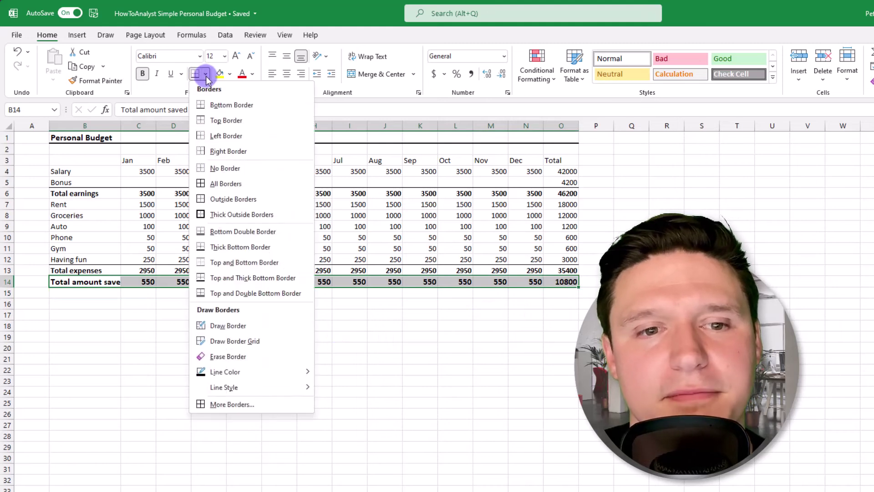
click(218, 231)
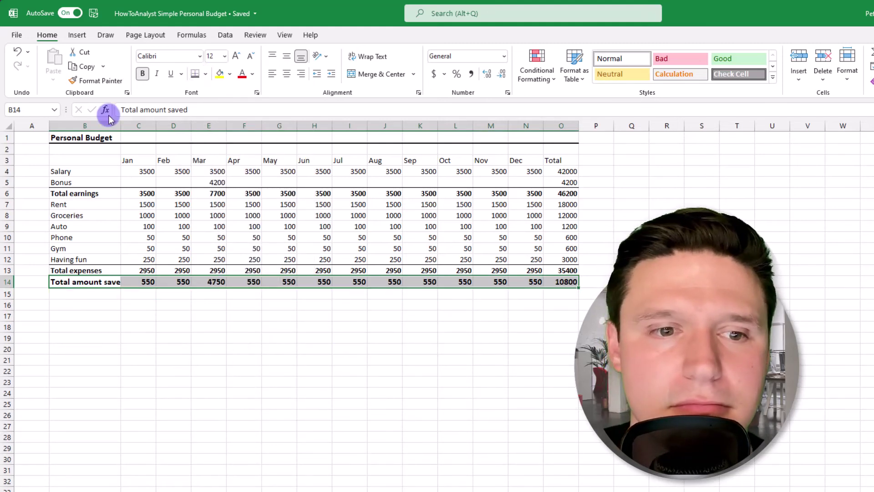
double_click(122, 126)
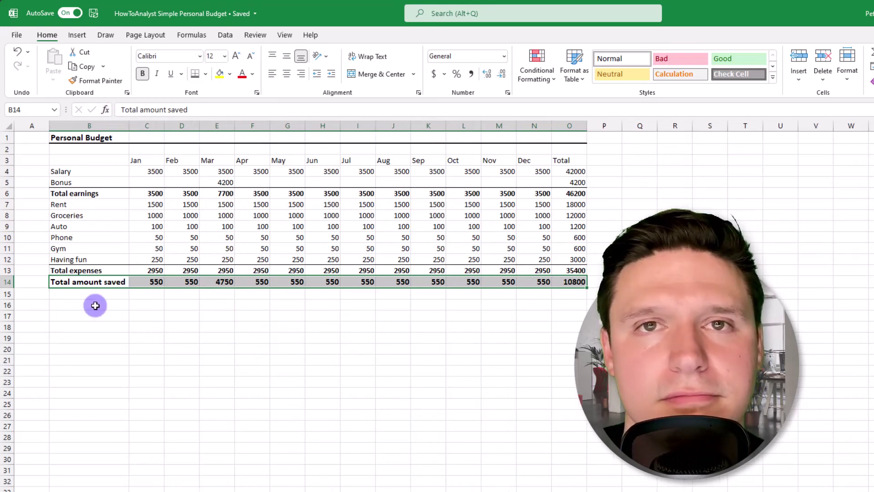
click(95, 306)
Format C4:O14 as Currency with zero decimals, e.g. $3,500 and $42,000
drag(146, 170, 563, 278)
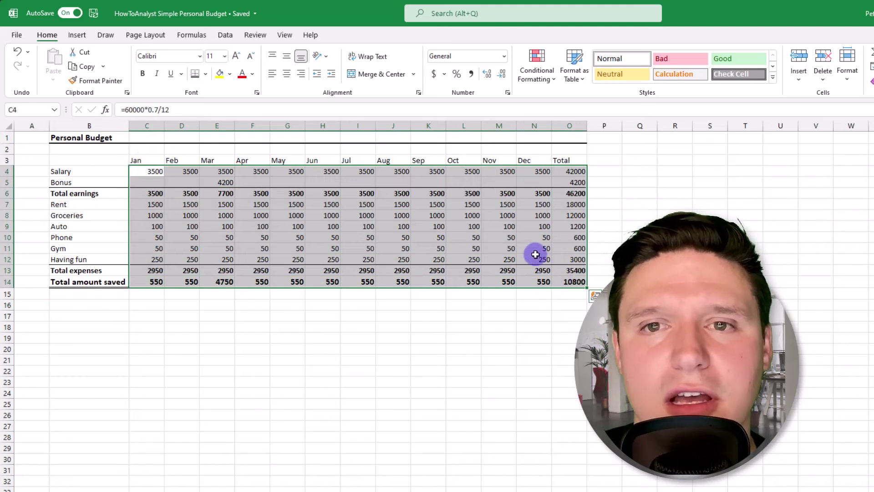
click(505, 57)
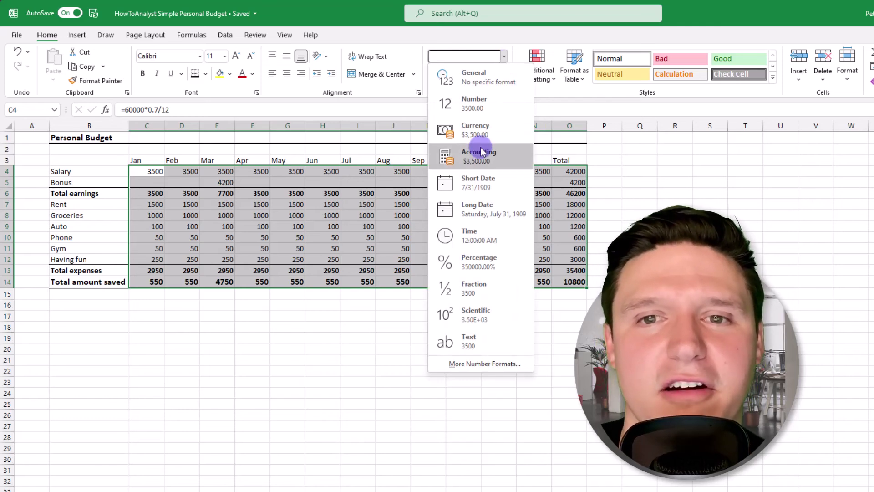
click(474, 131)
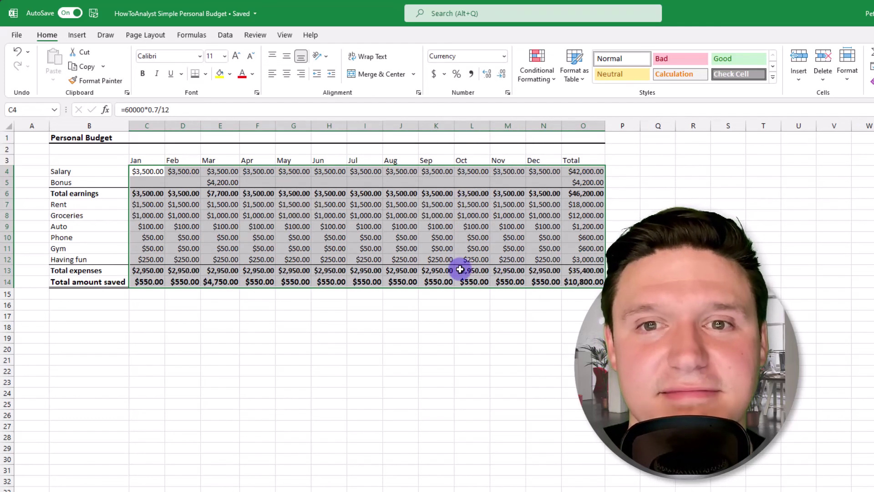
click(507, 78)
click(506, 78)
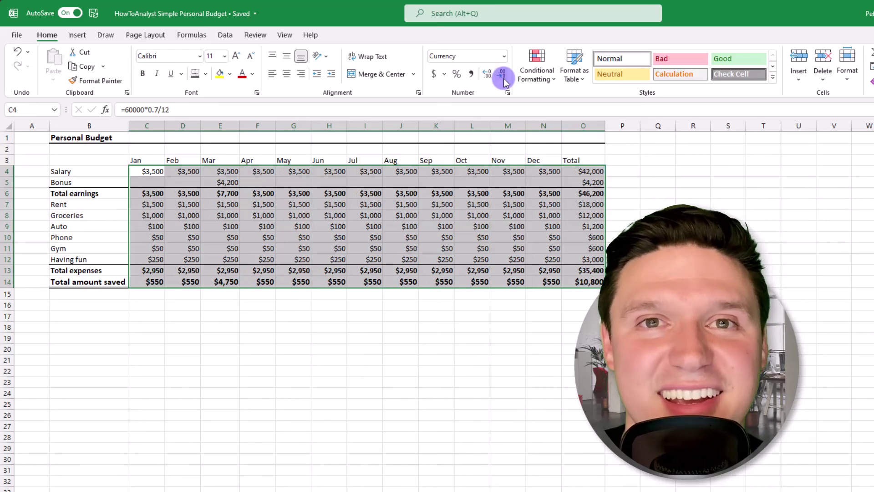
key(Left)
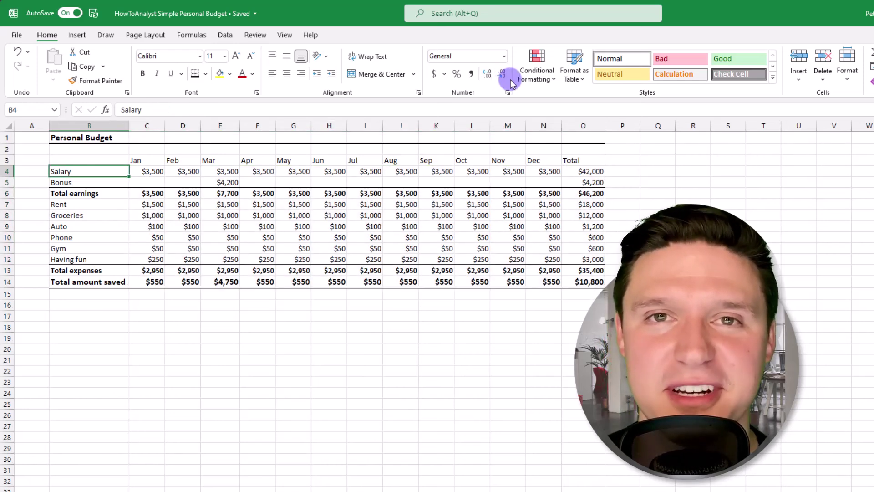